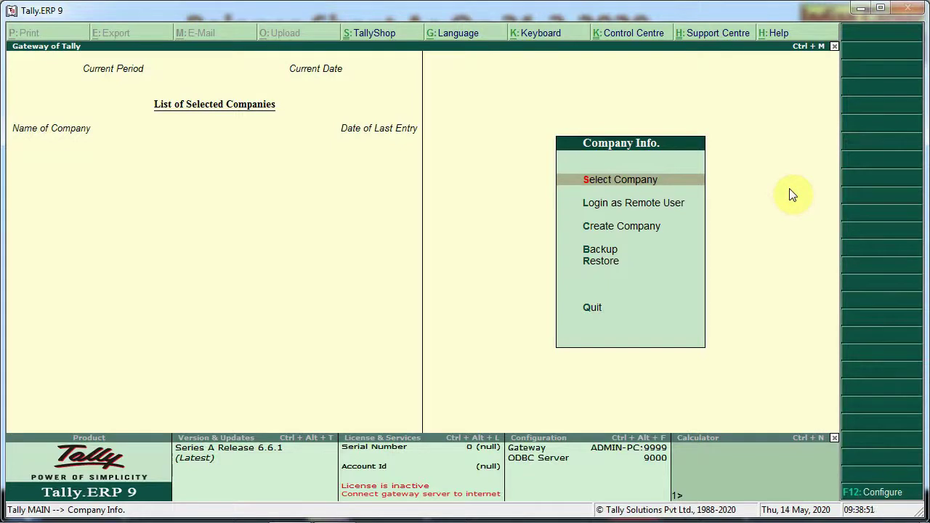
# Step: Start creating a new company named M/s Ramesh & Sons and keep the same mailing name
pyautogui.press('Down')
pyautogui.press('Down')
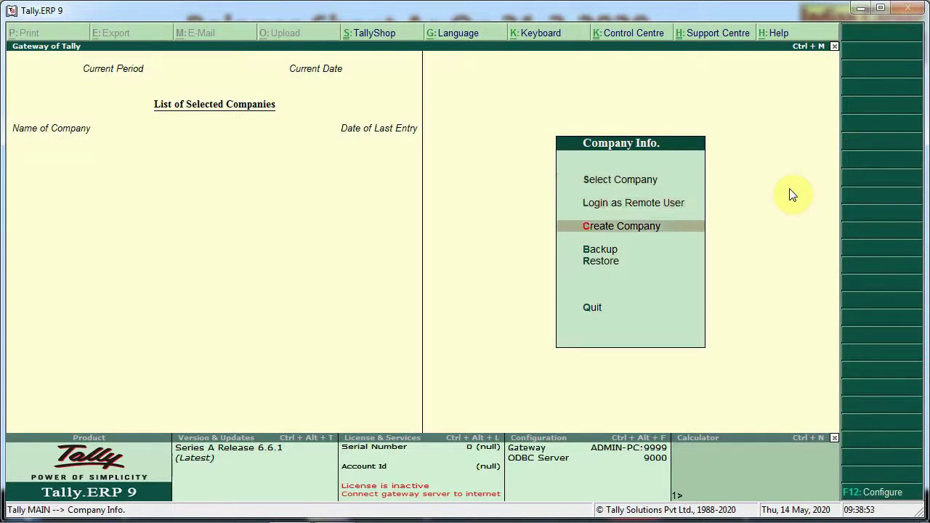
pyautogui.press('Return')
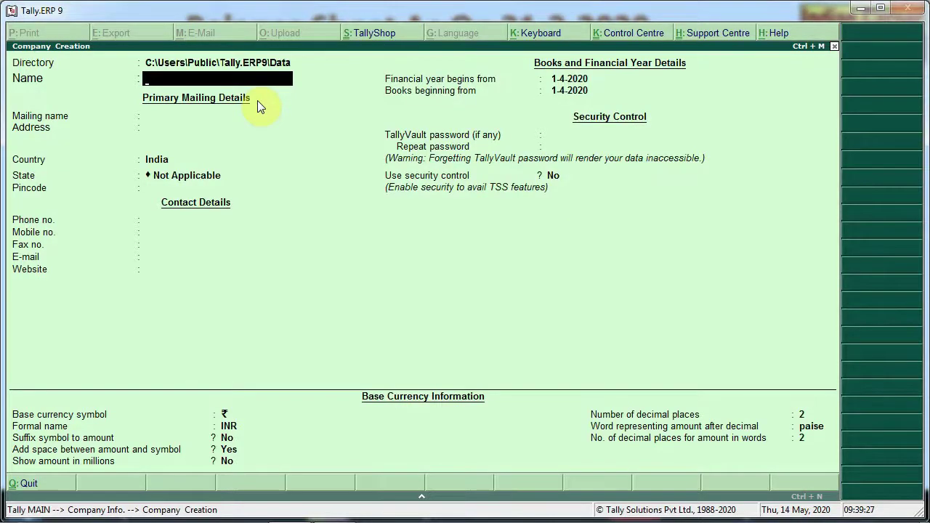
pyautogui.write('M/s Rame')
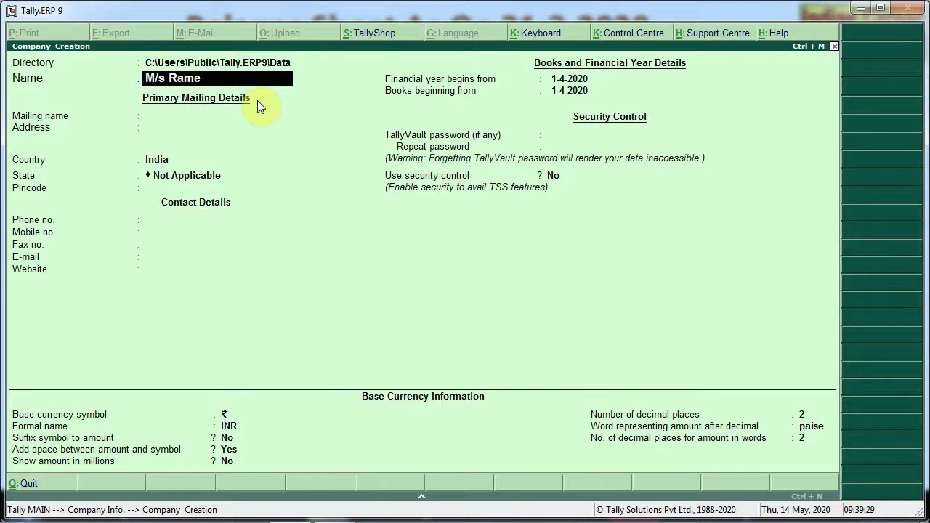
pyautogui.write('sh & So')
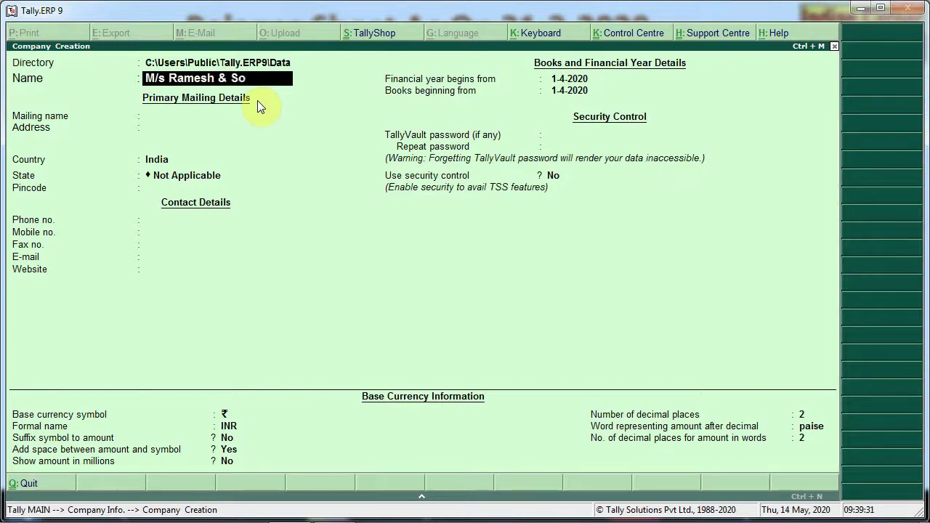
pyautogui.write('ns')
pyautogui.press('Return')
pyautogui.press('Return')
# Step: Enter Agra as the company's address and keep India as the country
pyautogui.write('Agar')
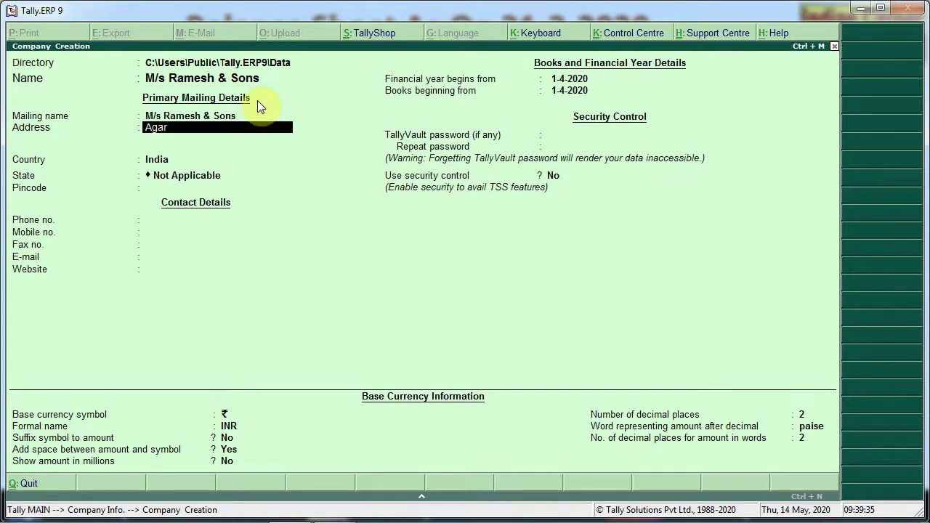
pyautogui.press('BackSpace')
pyautogui.press('BackSpace')
pyautogui.write('ra')
pyautogui.press('Return')
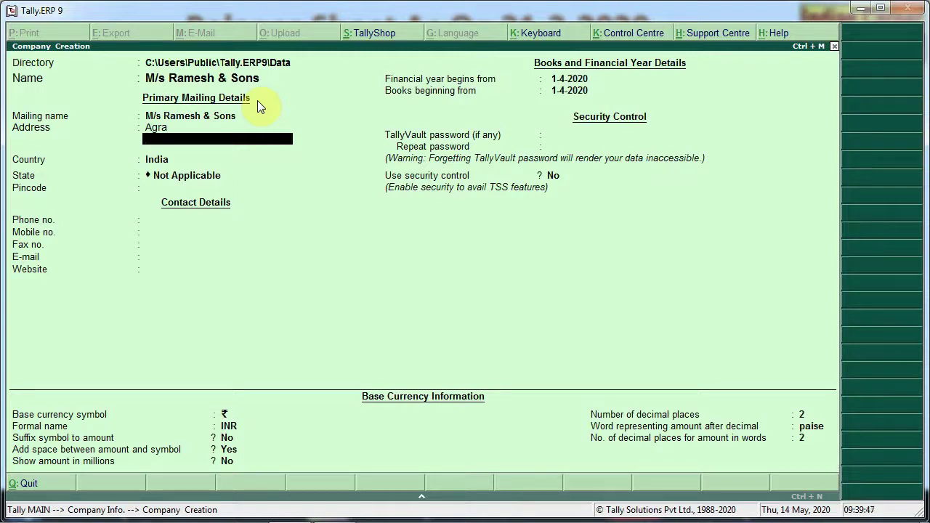
pyautogui.press('Return')
pyautogui.press('Return')
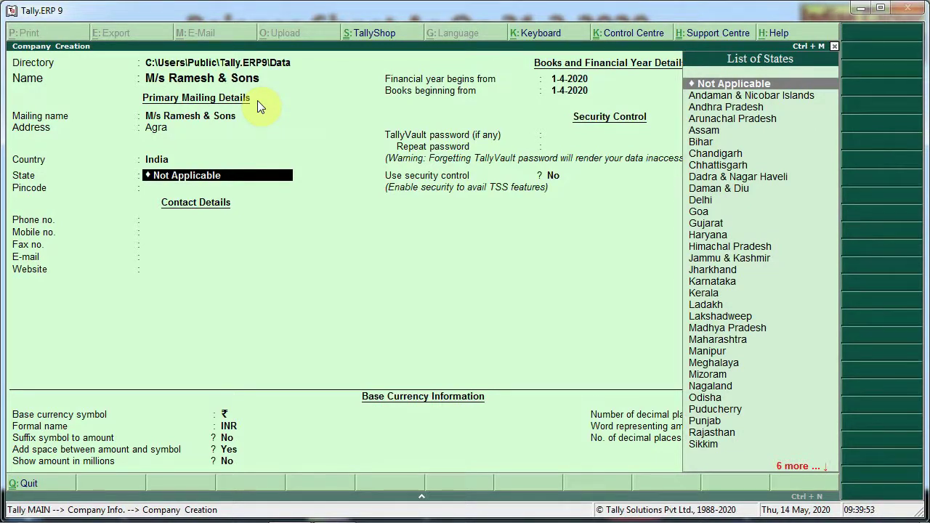
# Step: Set the company's state to Uttar Pradesh and enter its pincode, leaving all contact details blank
pyautogui.write('U')
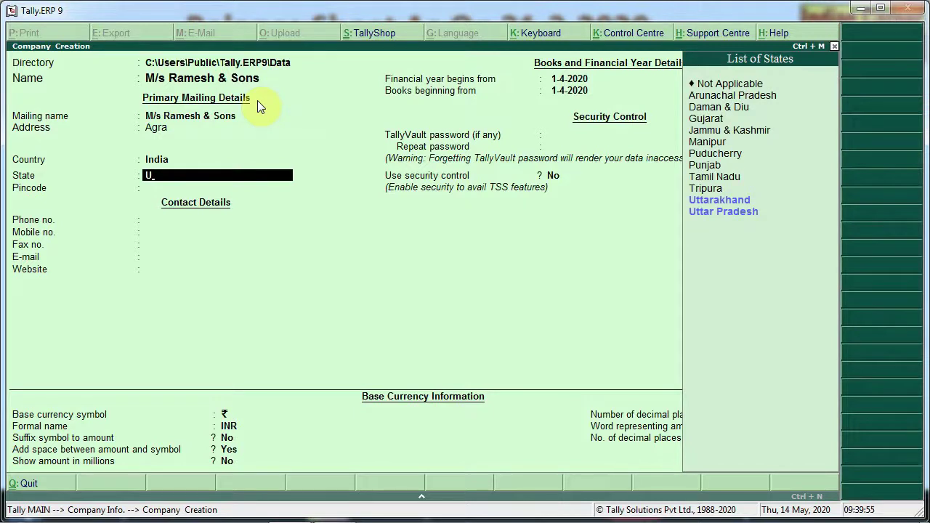
pyautogui.press('Down')
pyautogui.press('Return')
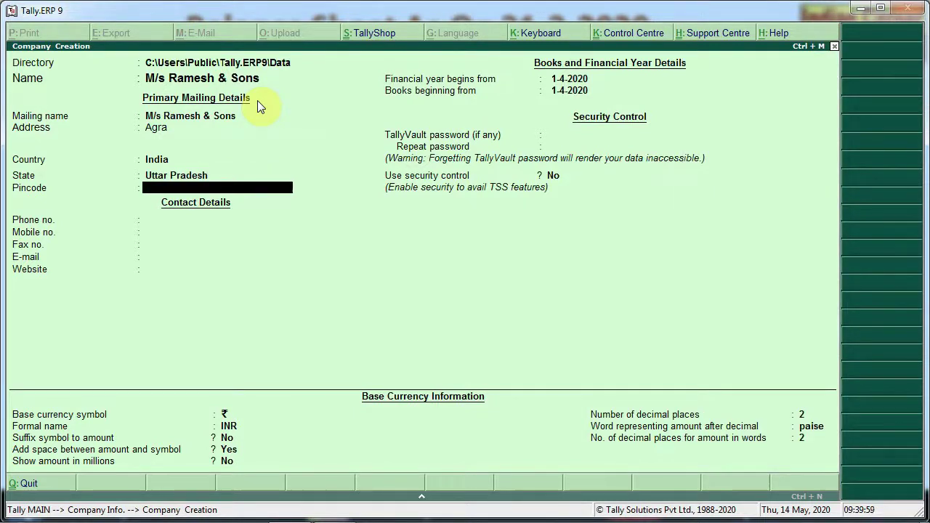
pyautogui.write('234567')
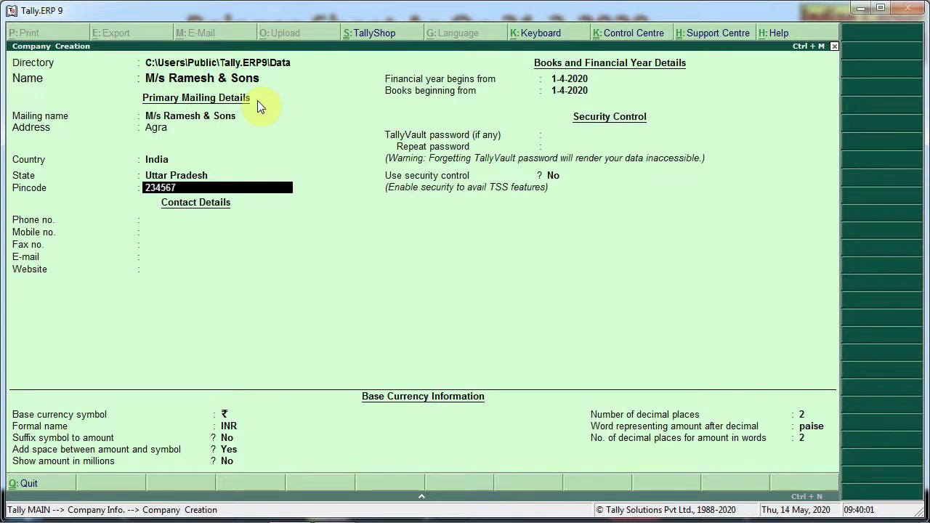
pyautogui.press('Return')
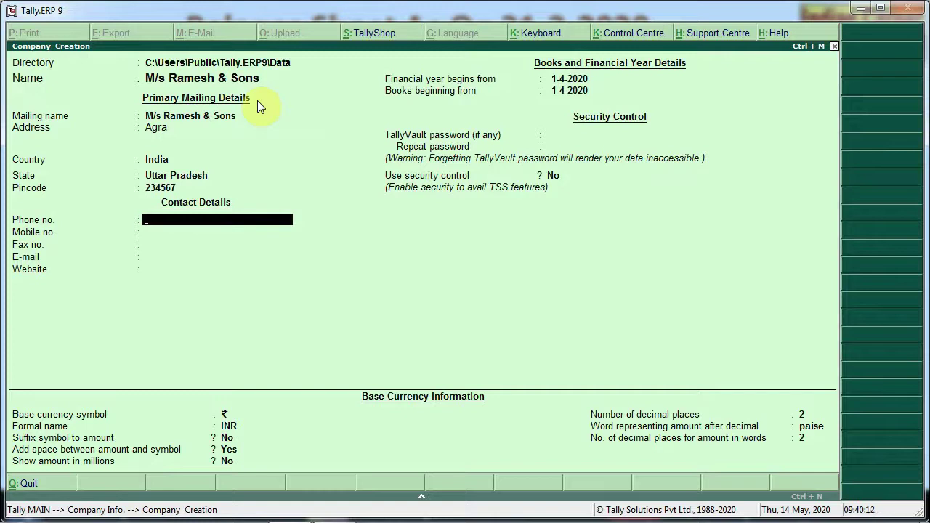
pyautogui.press('Return')
pyautogui.press('Return')
pyautogui.press('Return')
pyautogui.press('Return')
pyautogui.press('Return')
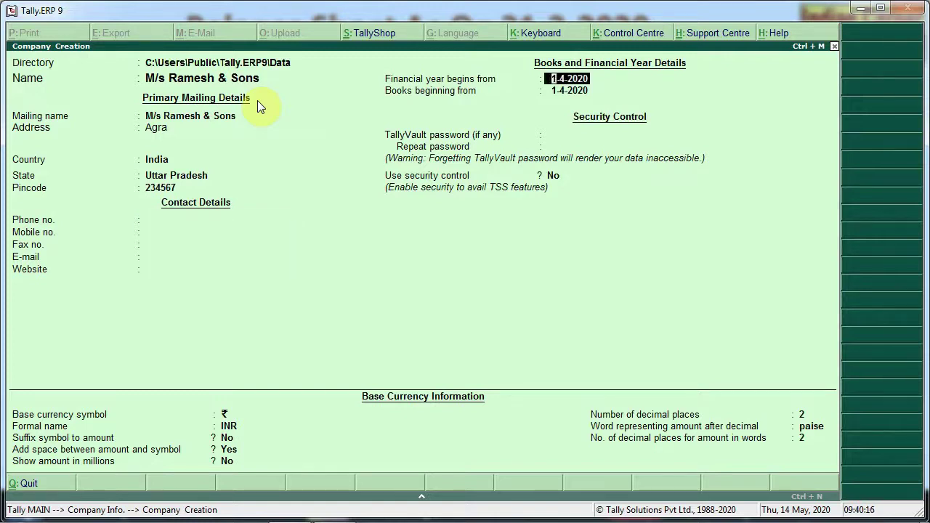
# Step: Check the balance sheet date in the presentation and keep 1-4-2020 as the start of the financial year and books
pyautogui.hotkey('alt', 'Tab')
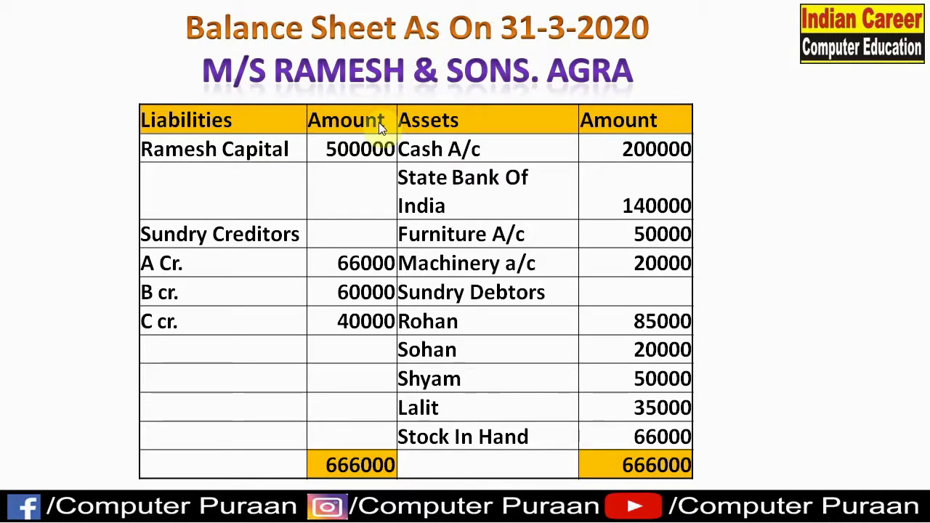
pyautogui.hotkey('alt', 'Tab')
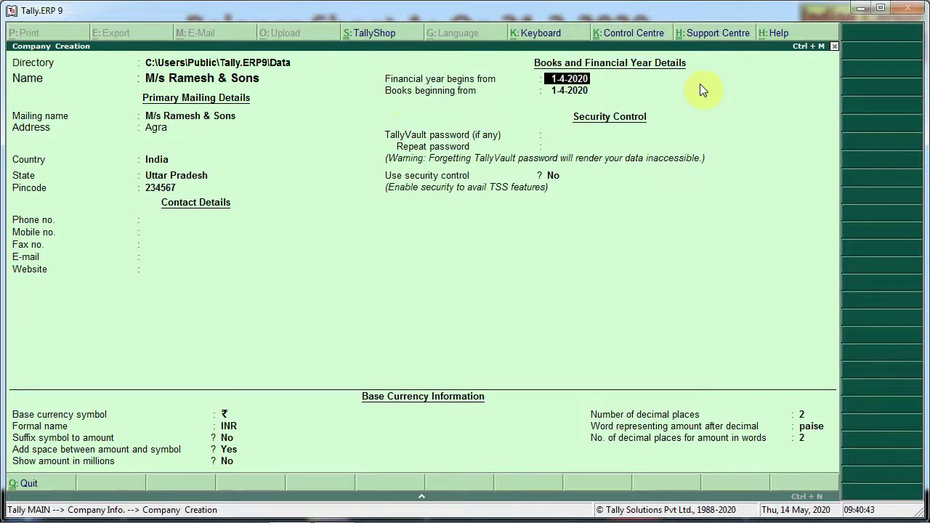
pyautogui.press('Return')
pyautogui.press('Return')
pyautogui.press('Return')
pyautogui.press('Return')
pyautogui.press('Return')
pyautogui.press('Return')
pyautogui.press('Return')
pyautogui.press('Return')
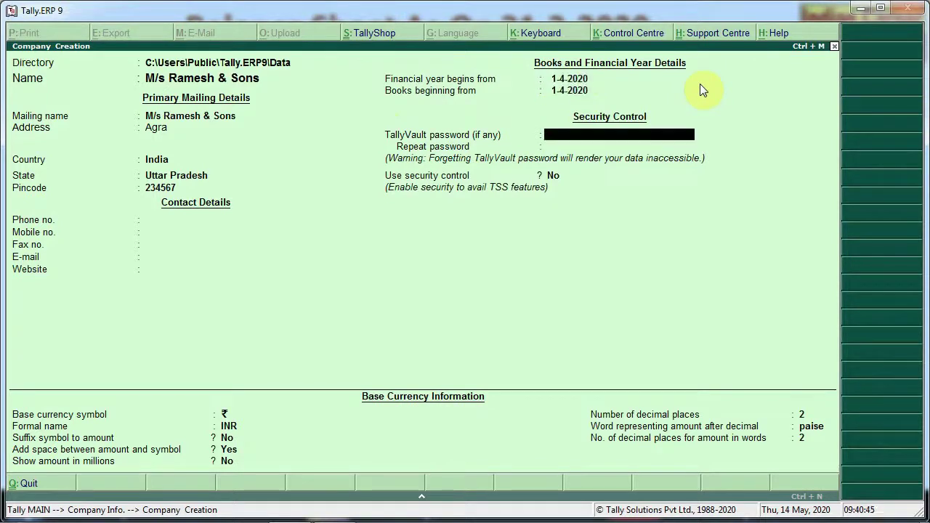
# Step: Leave the vault password blank, keep the default security and currency settings, and create the company
pyautogui.press('Return')
pyautogui.press('Return')
pyautogui.press('Return')
pyautogui.press('Return')
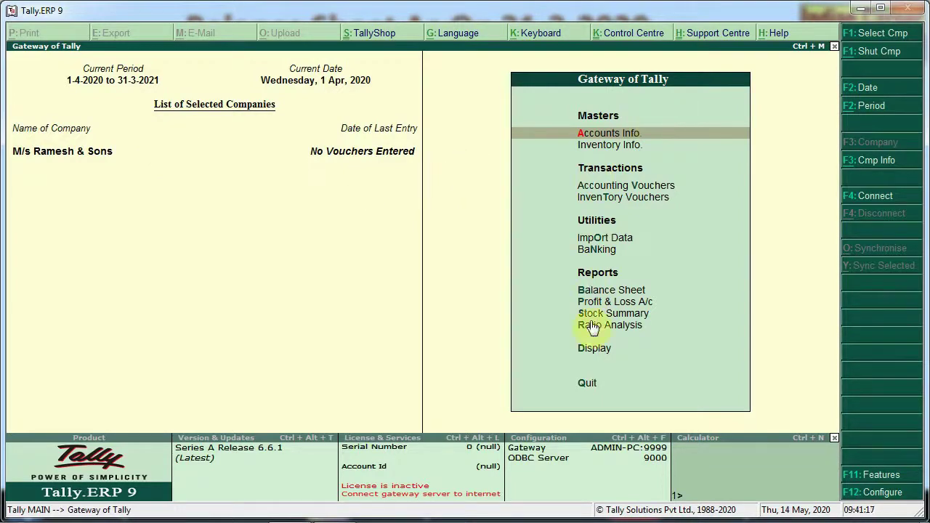
# Step: Enable Maintain accounts only in the company's accounting features and save the setting
pyautogui.press('F11')
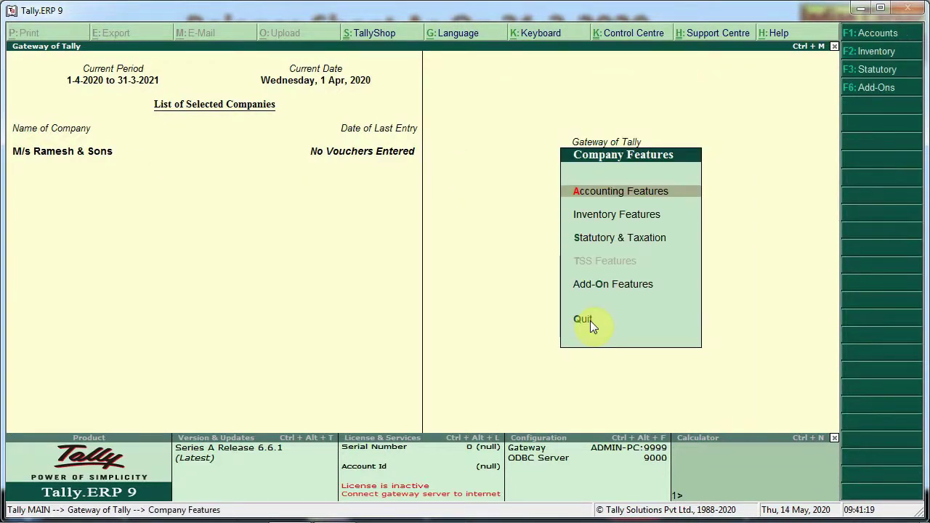
pyautogui.press('Return')
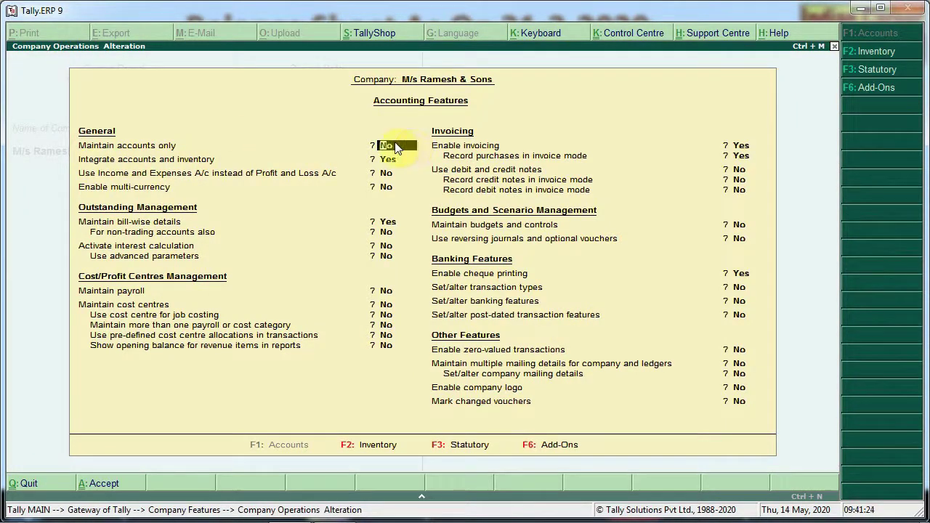
pyautogui.write('y')
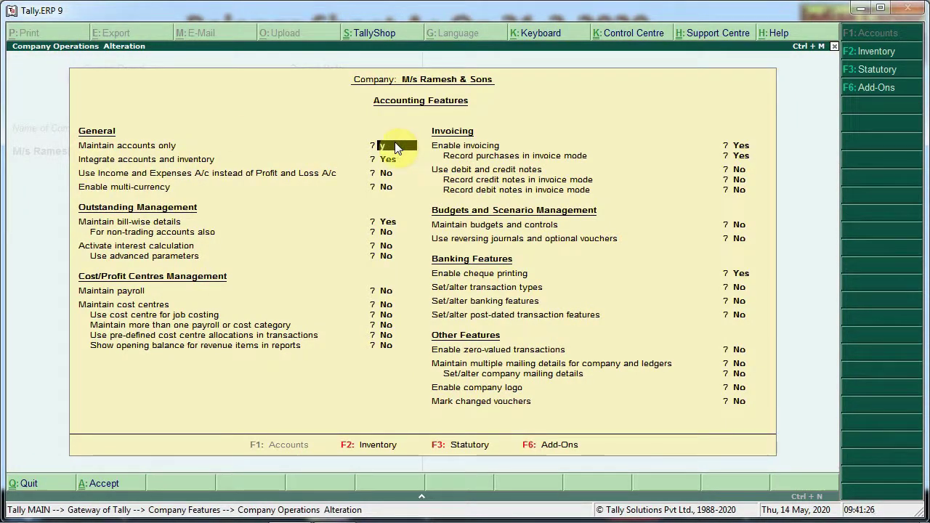
pyautogui.hotkey('ctrl', 'a')
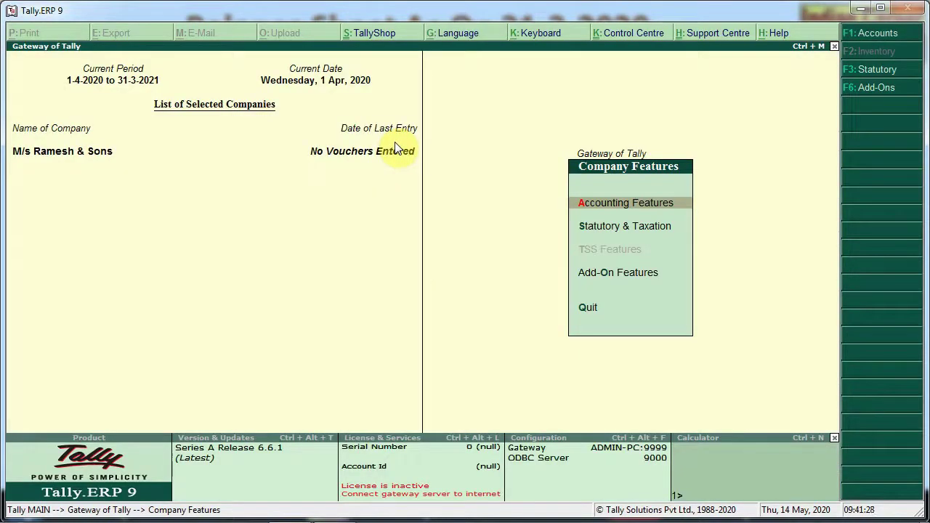
pyautogui.press('Escape')
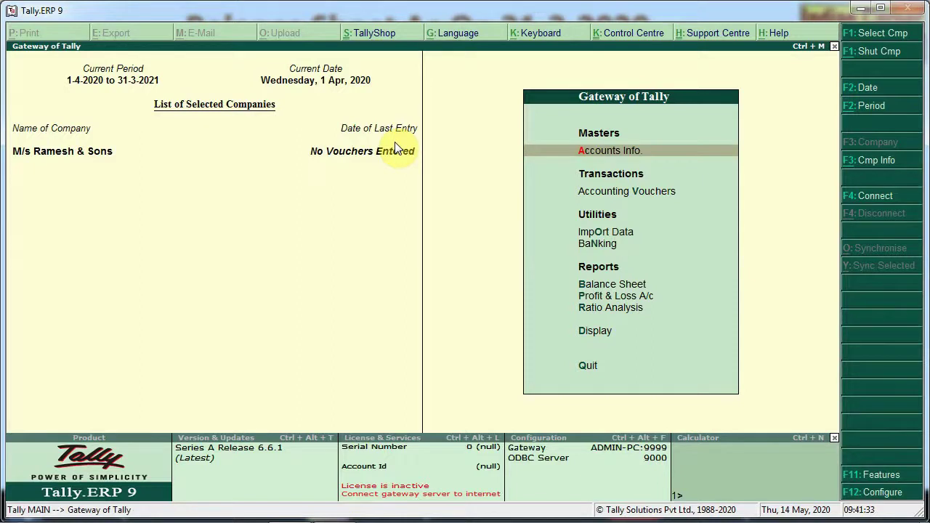
# Step: Start a single ledger for the owner's capital account, naming it after the capital entry in the balance sheet and leaving the alias blank
pyautogui.press('Return')
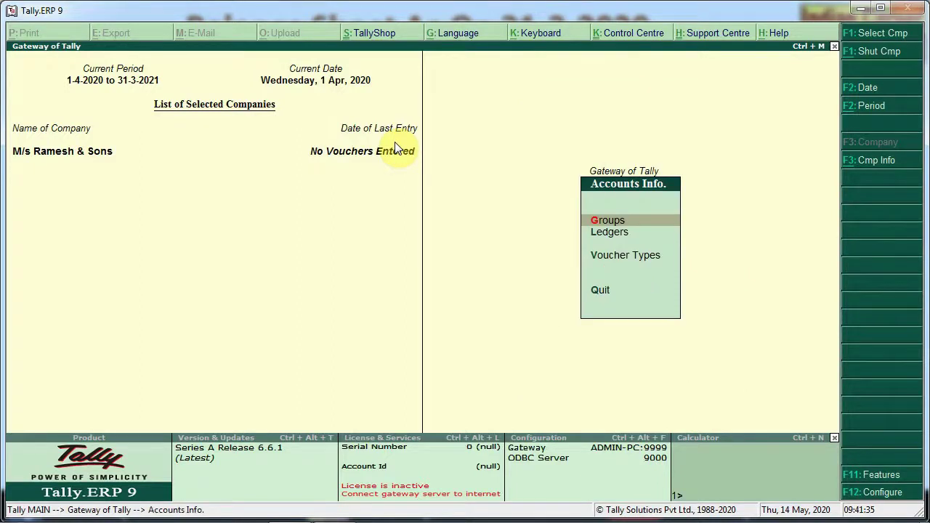
pyautogui.press('Down')
pyautogui.press('Return')
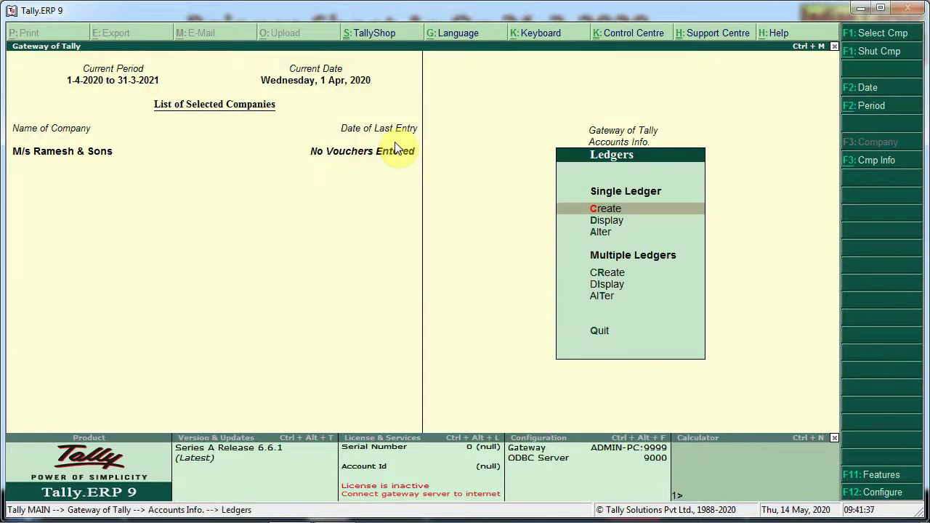
pyautogui.press('Return')
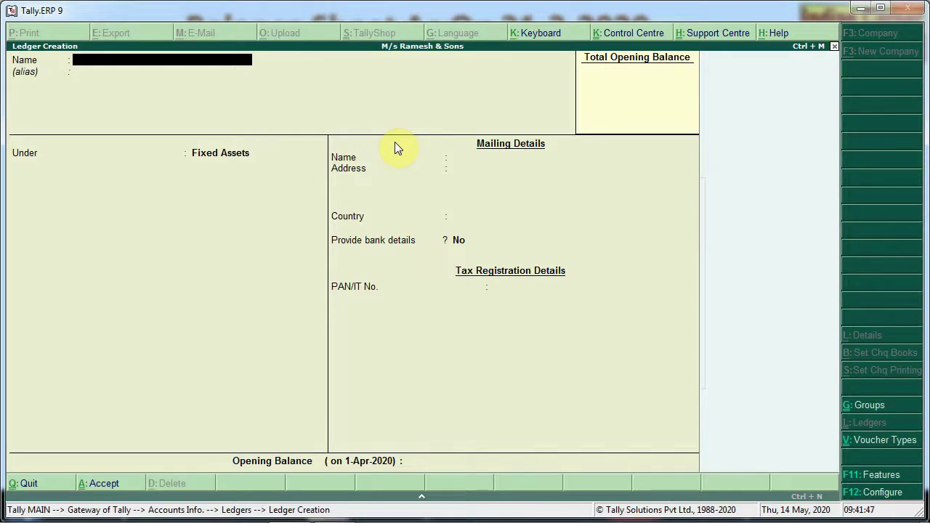
pyautogui.hotkey('alt', 'Tab')
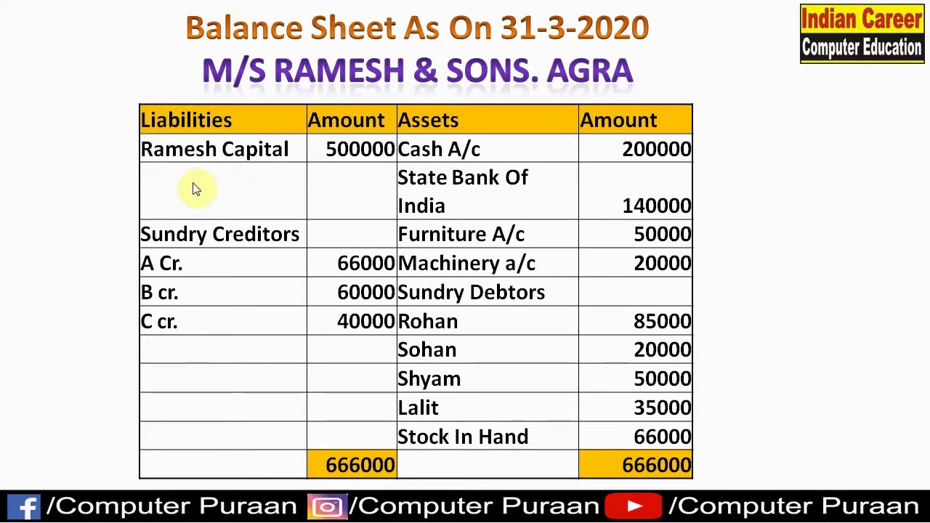
pyautogui.hotkey('alt', 'Tab')
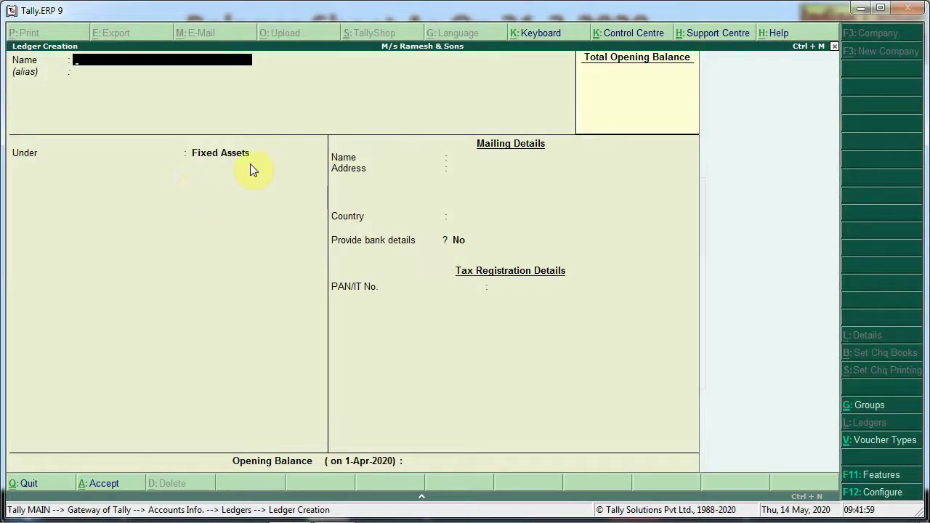
pyautogui.write('Rame')
pyautogui.write("sh's c")
pyautogui.write('apital a/c')
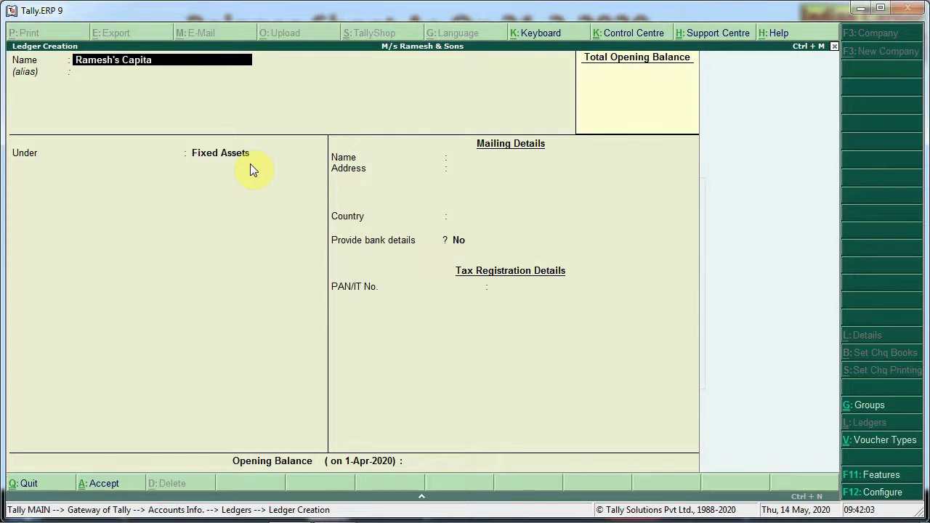
pyautogui.press('Return')
pyautogui.press('Return')
# Step: Place the capital ledger under the Capital Account group and keep its default mailing, bank and tax details
pyautogui.write('Cap')
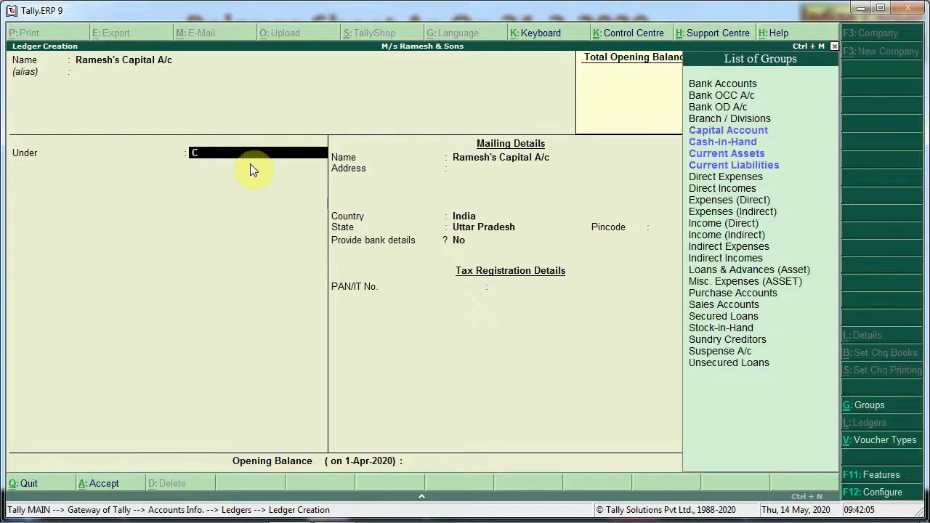
pyautogui.press('Return')
pyautogui.press('Return')
pyautogui.press('Return')
pyautogui.press('Return')
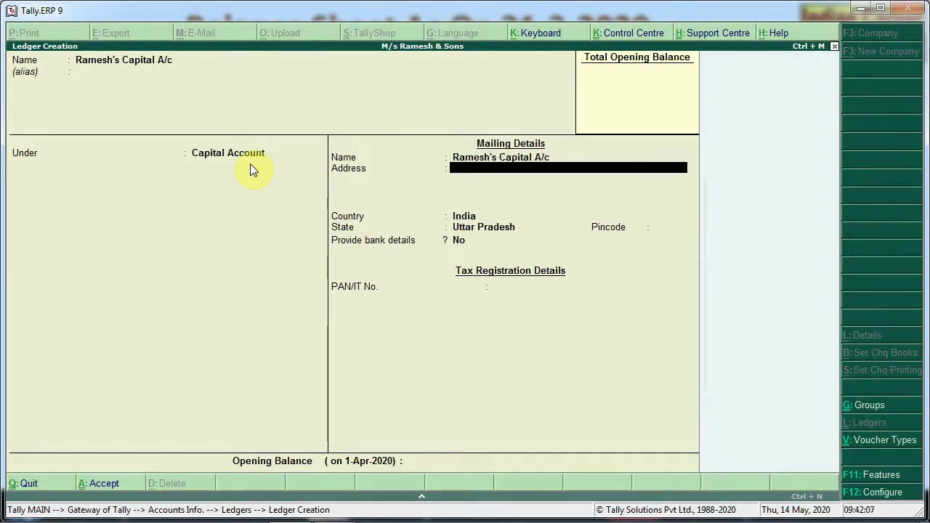
pyautogui.press('Return')
pyautogui.press('Return')
pyautogui.press('Return')
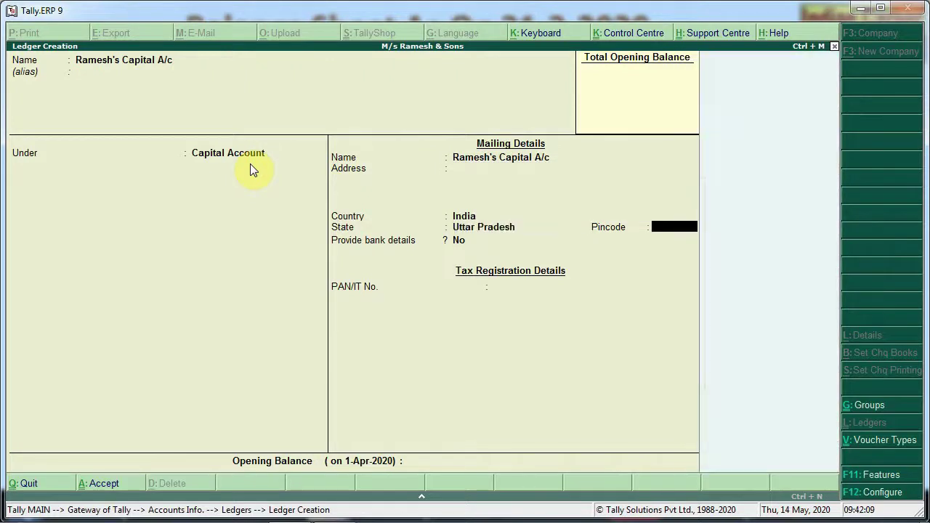
pyautogui.press('Return')
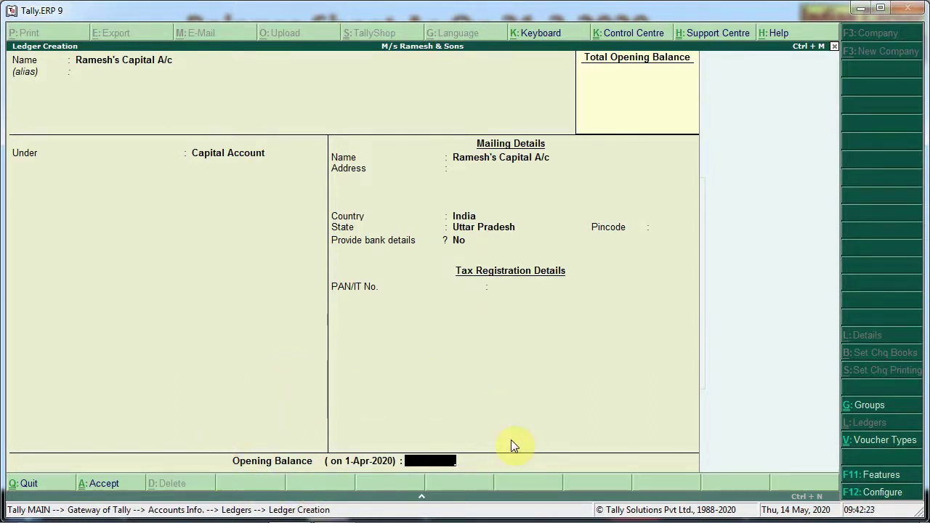
# Step: Enter a credit opening balance of 500000 for the capital ledger and save it
pyautogui.write('500000')
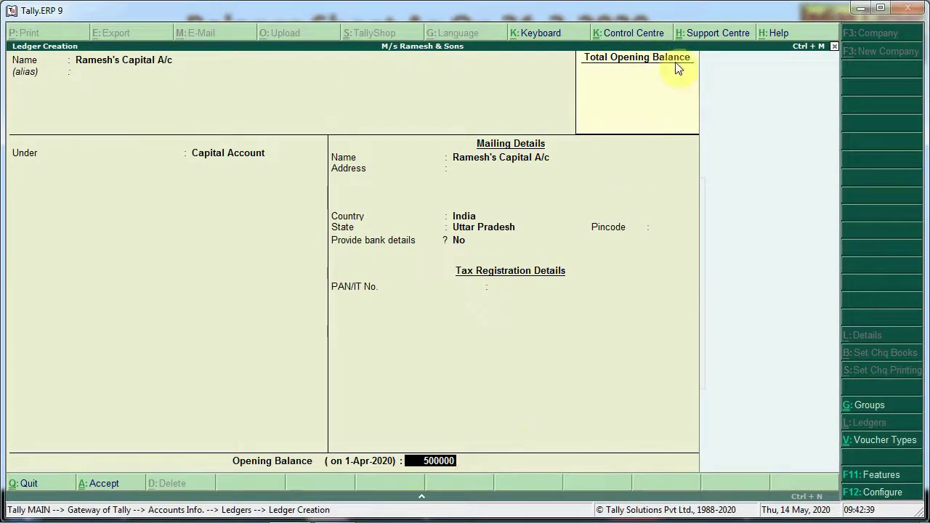
pyautogui.press('Return')
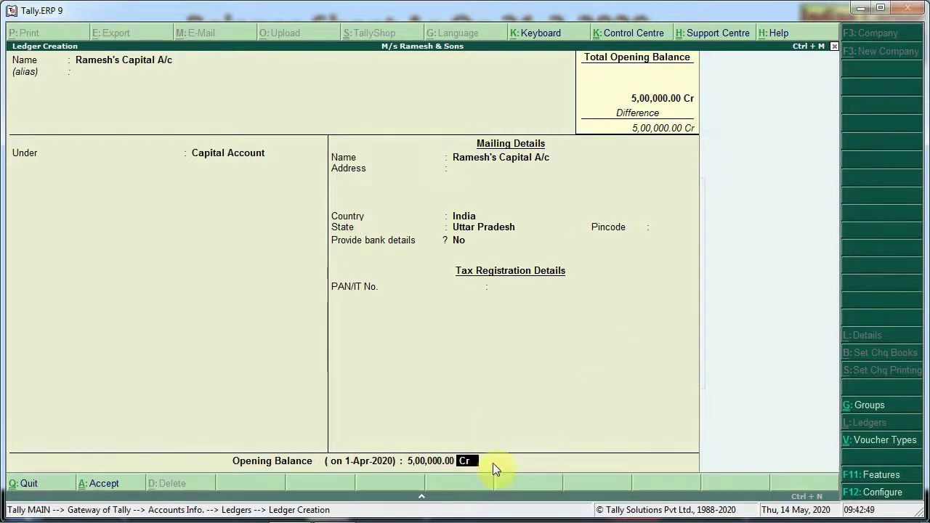
pyautogui.press('Return')
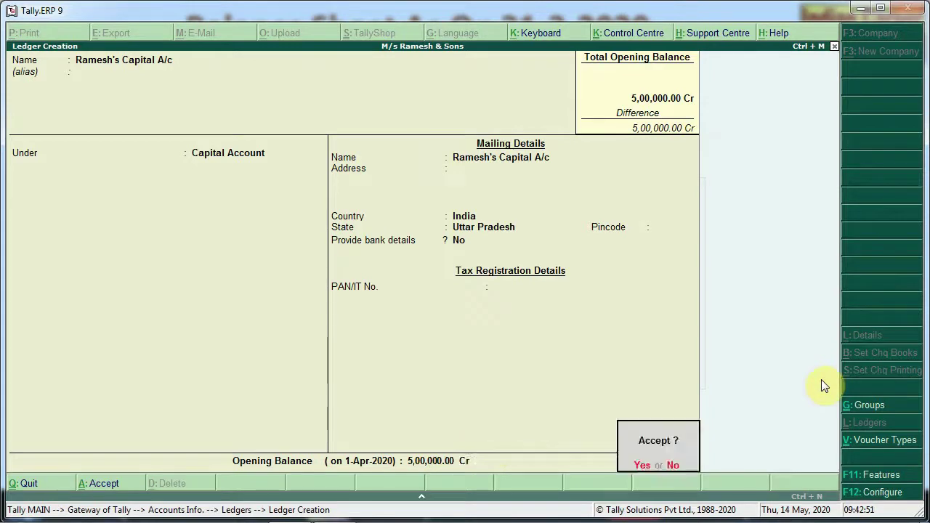
pyautogui.press('Return')
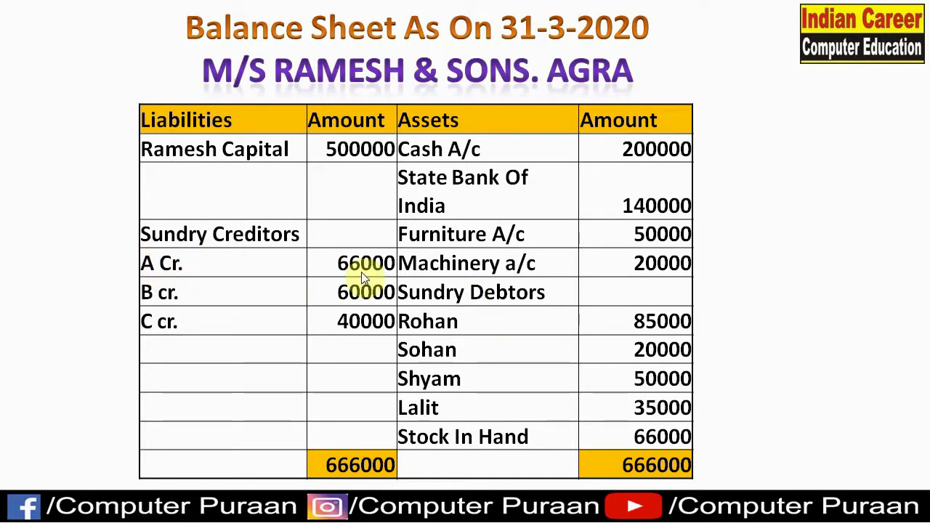
# Step: Return to Tally.ERP 9 and start a ledger named A Cr. under the Sundry Creditors group, leaving the alias blank
pyautogui.hotkey('alt', 'Tab')
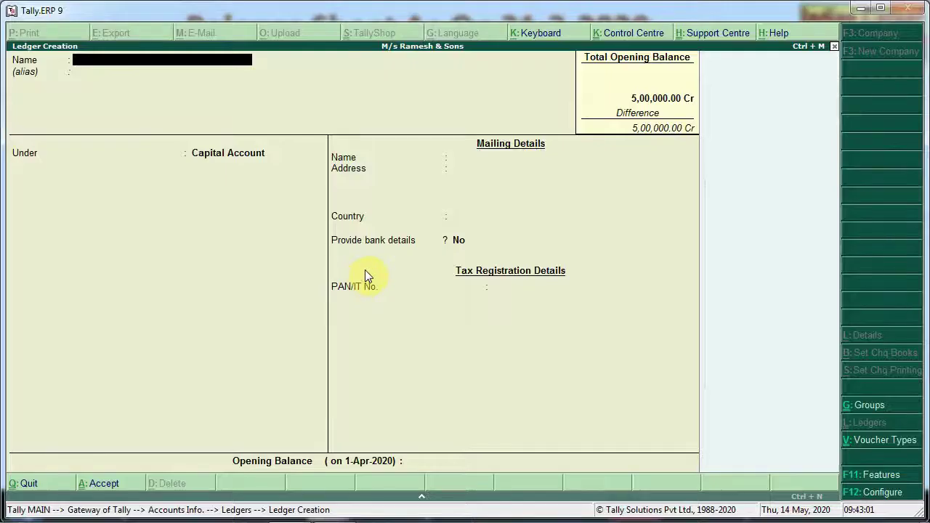
pyautogui.write('A Cr.')
pyautogui.press('Return')
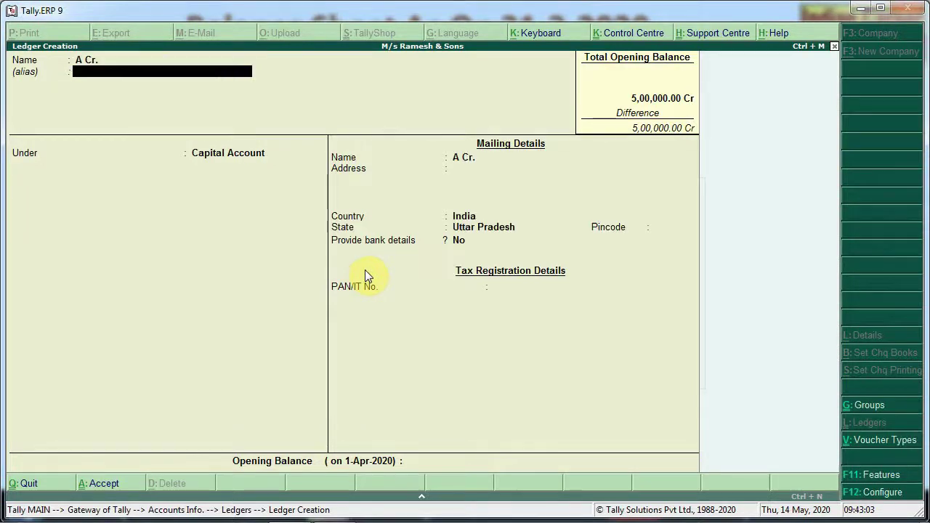
pyautogui.press('Return')
pyautogui.write('Su')
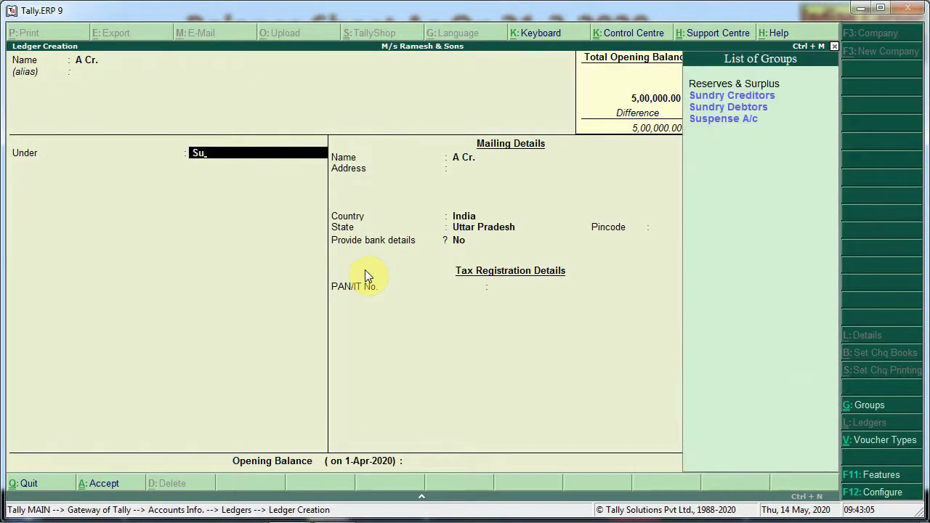
pyautogui.press('Down')
pyautogui.press('Return')
# Step: Keep the default bill-by-bill, credit period, mailing, bank and tax details for the A Cr. ledger
pyautogui.press('Return')
pyautogui.press('Return')
pyautogui.press('Return')
pyautogui.press('Return')
pyautogui.press('Return')
pyautogui.press('Return')
pyautogui.press('Return')
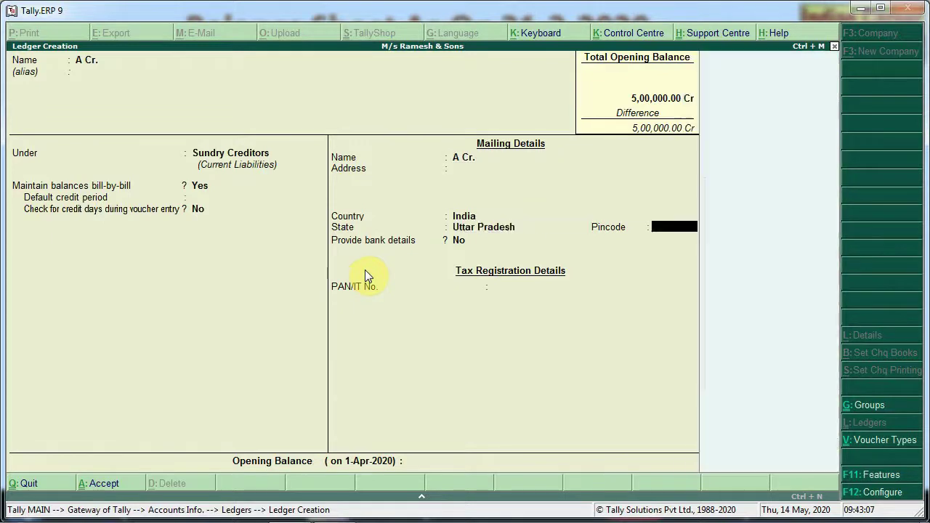
pyautogui.press('Return')
pyautogui.press('Return')
pyautogui.press('Return')
# Step: Enter a credit opening balance of 66000 for A Cr. and save the ledger without a bill-wise breakup
pyautogui.write('66000')
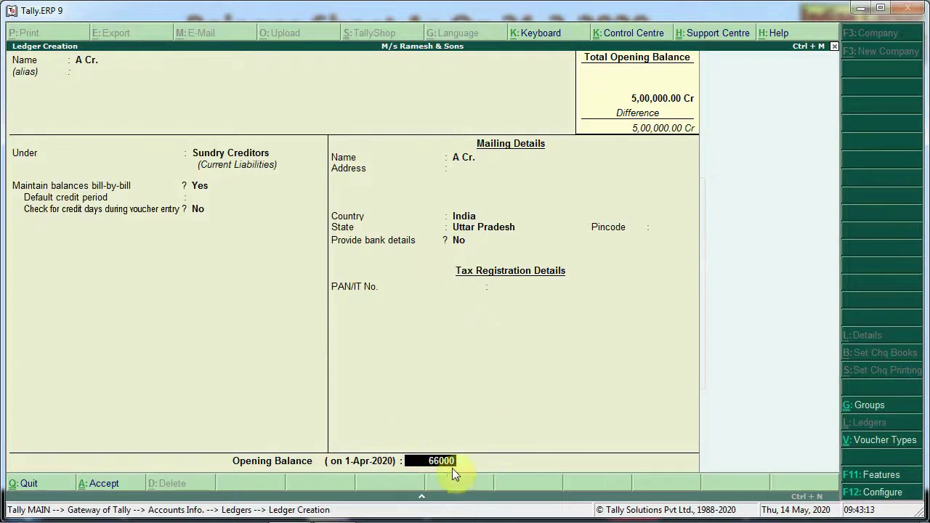
pyautogui.press('Return')
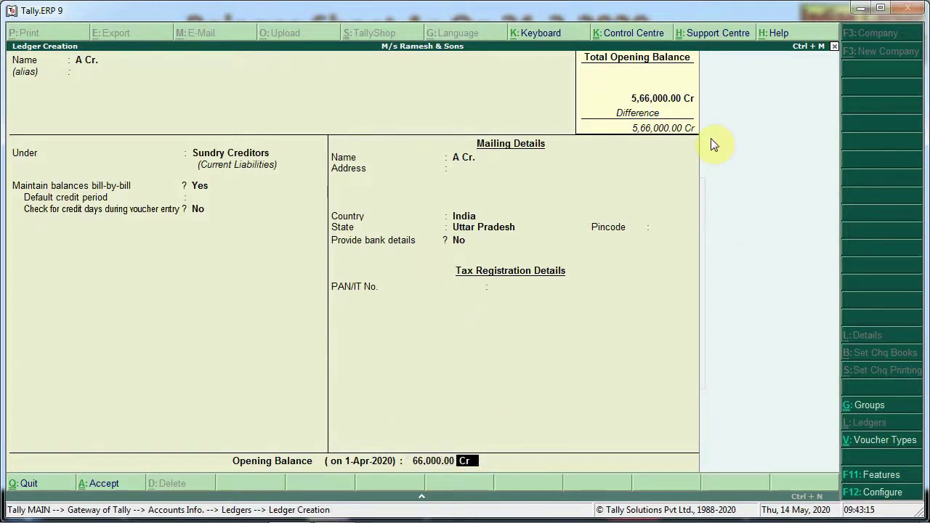
pyautogui.press('Return')
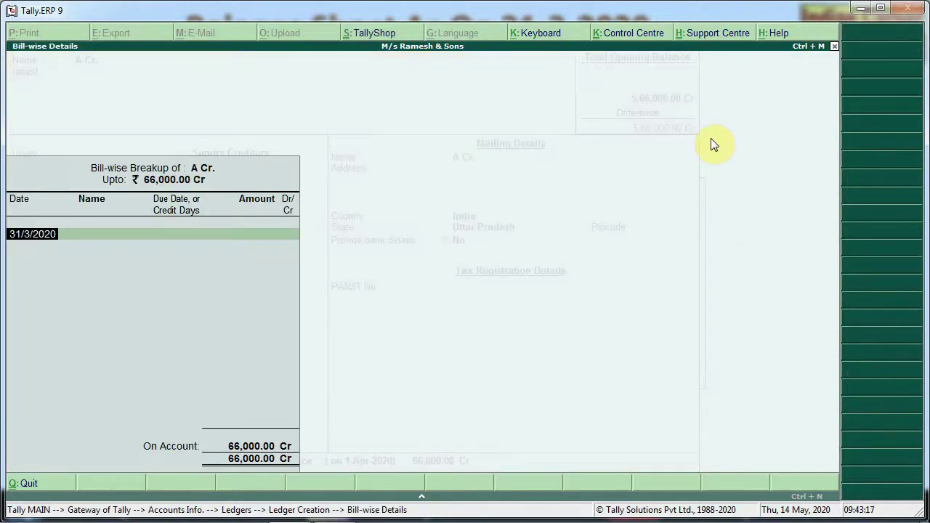
pyautogui.press('Return')
pyautogui.press('Return')
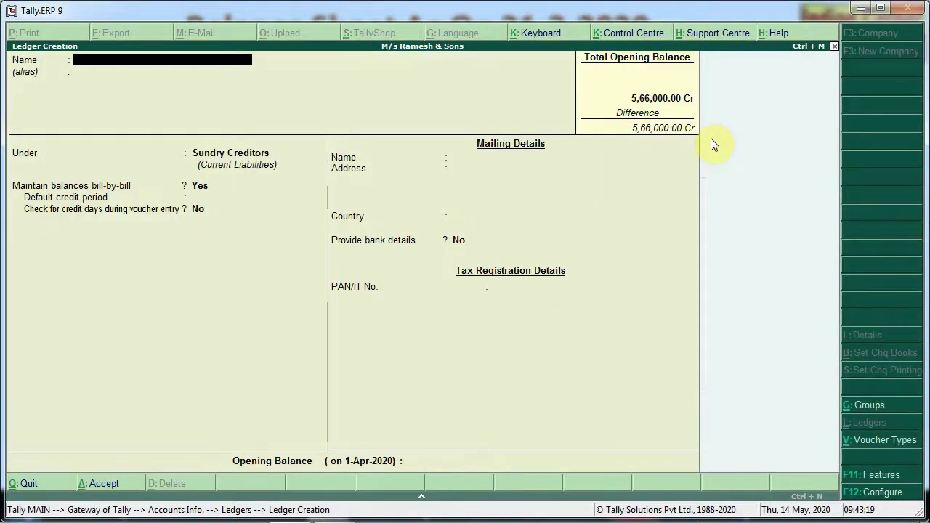
# Step: Start a ledger named B Cr. under Sundry Creditors, keeping its default bill-by-bill, mailing, bank and tax details
pyautogui.write('B Cr.')
pyautogui.press('Return')
pyautogui.press('Return')
pyautogui.press('Return')
pyautogui.press('Return')
pyautogui.press('Return')
pyautogui.press('Return')
pyautogui.press('Return')
pyautogui.press('Return')
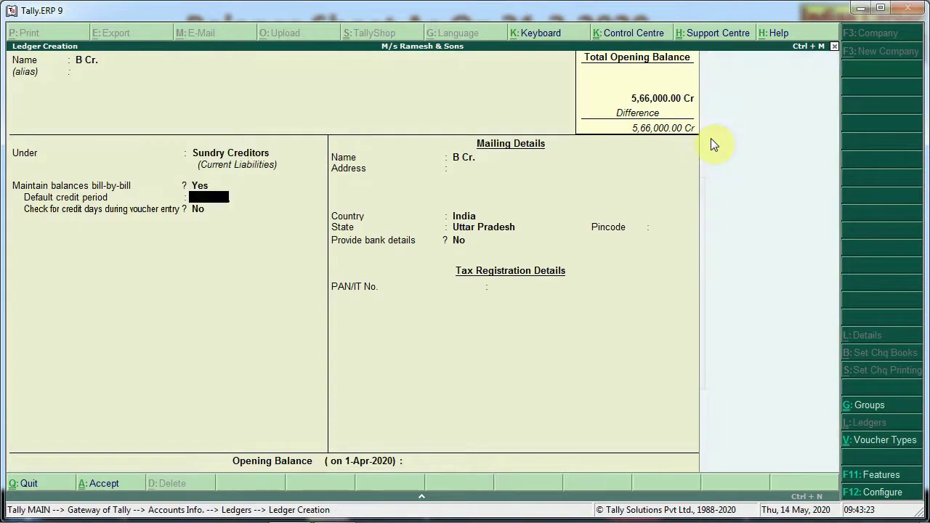
pyautogui.press('Return')
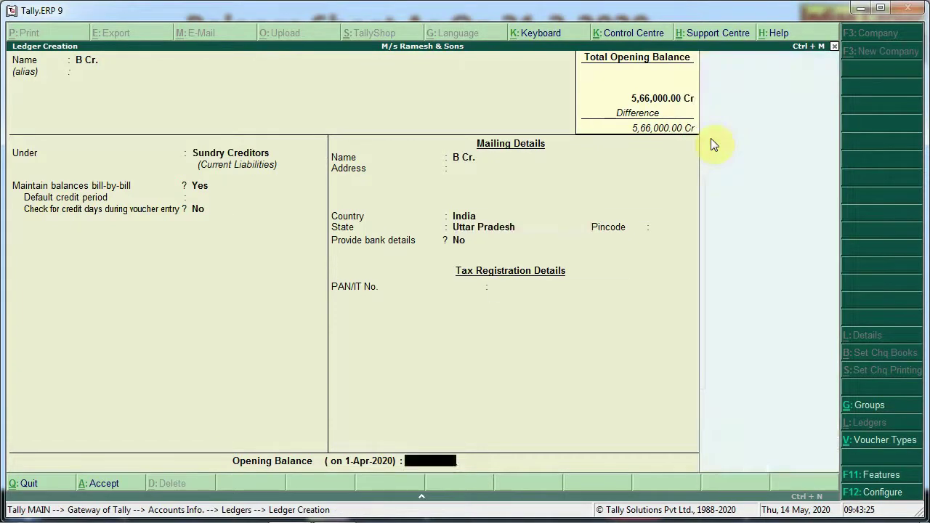
# Step: Check B Cr.'s amount in the balance sheet, enter it as a credit opening balance of 60000 and save the ledger
pyautogui.hotkey('alt', 'Tab')
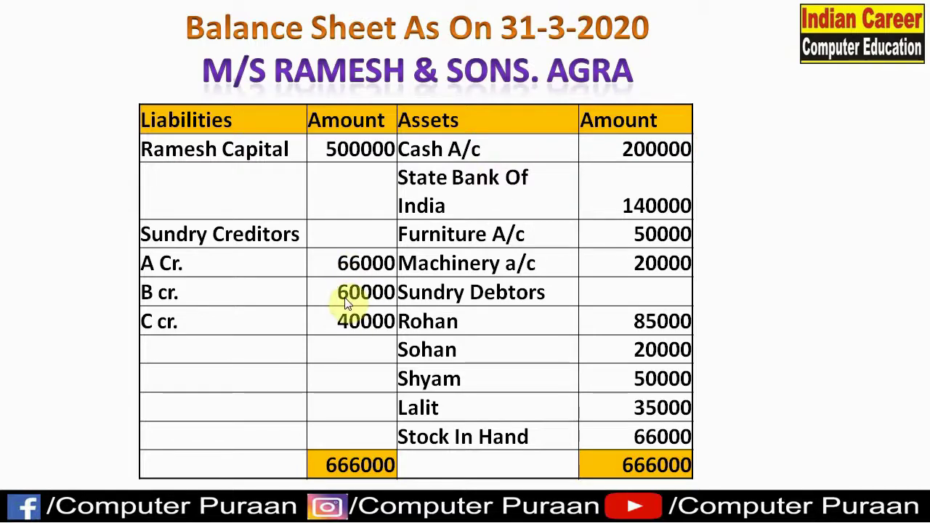
pyautogui.hotkey('alt', 'Tab')
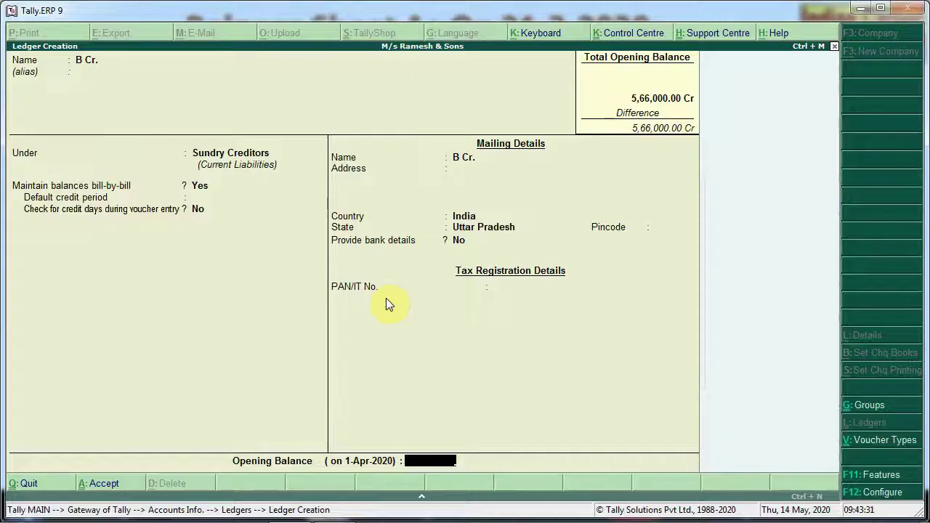
pyautogui.write('60000')
pyautogui.press('Return')
pyautogui.press('Return')
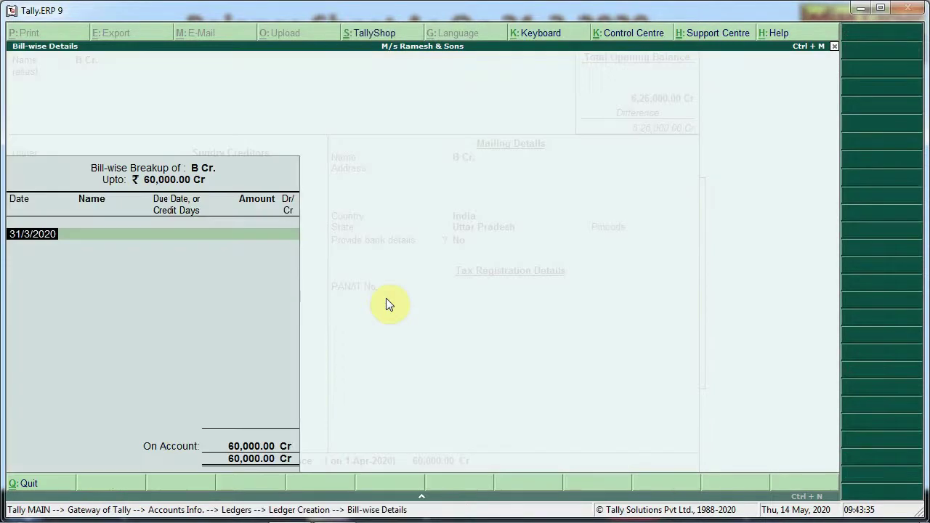
pyautogui.press('Return')
pyautogui.press('Return')
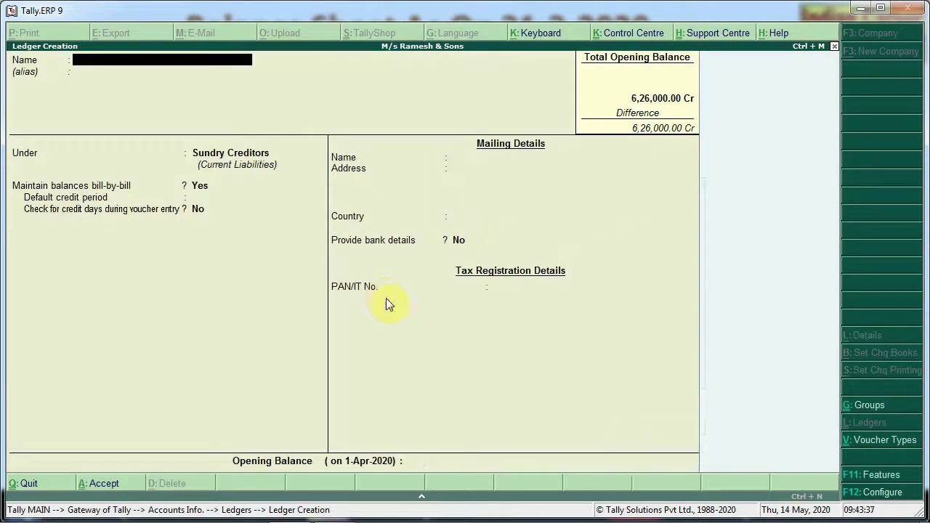
# Step: Start a ledger named C Cr. under Sundry Creditors, keeping its default bill-by-bill, mailing, bank and tax details
pyautogui.write('C Cr.')
pyautogui.press('Return')
pyautogui.press('Return')
pyautogui.press('Return')
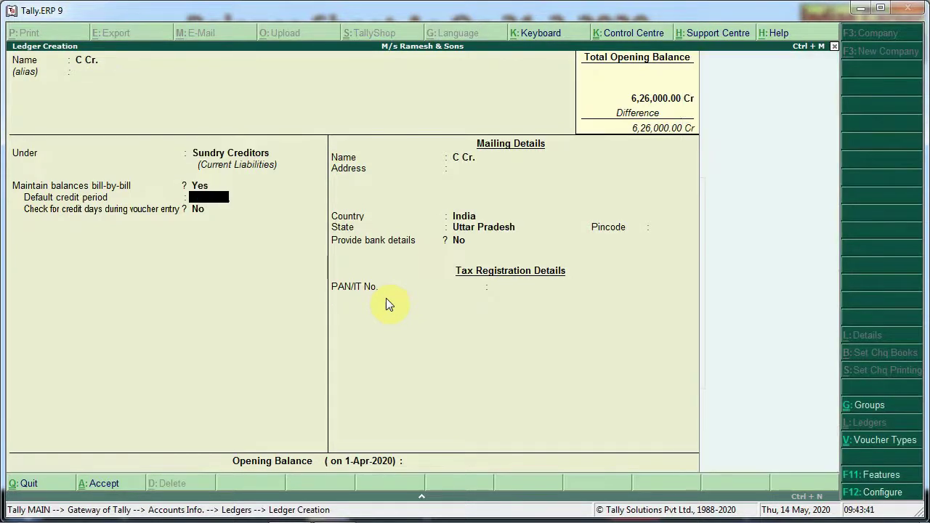
pyautogui.press('Return')
pyautogui.press('Return')
pyautogui.press('Return')
pyautogui.press('Return')
pyautogui.press('Return')
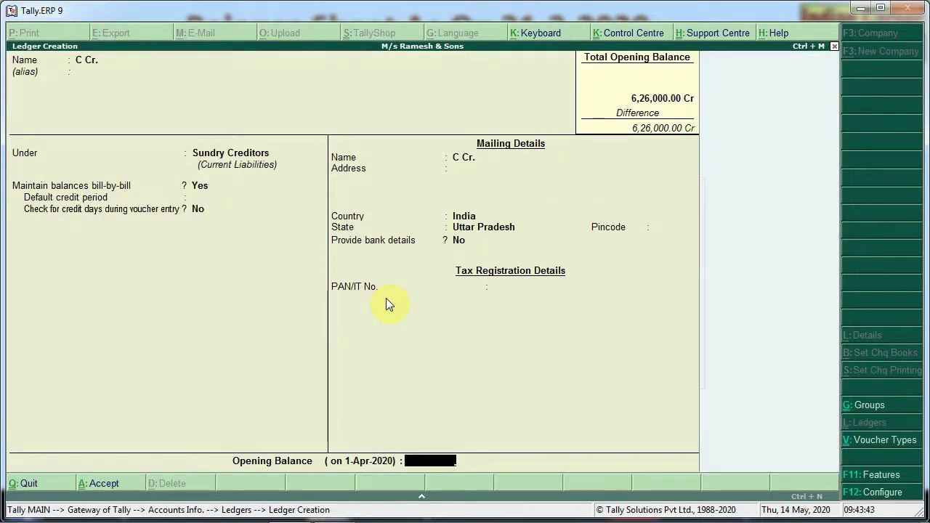
# Step: Enter a credit opening balance of 40000 for C Cr., check the liabilities in the balance sheet, and save the ledger
pyautogui.write('40000')
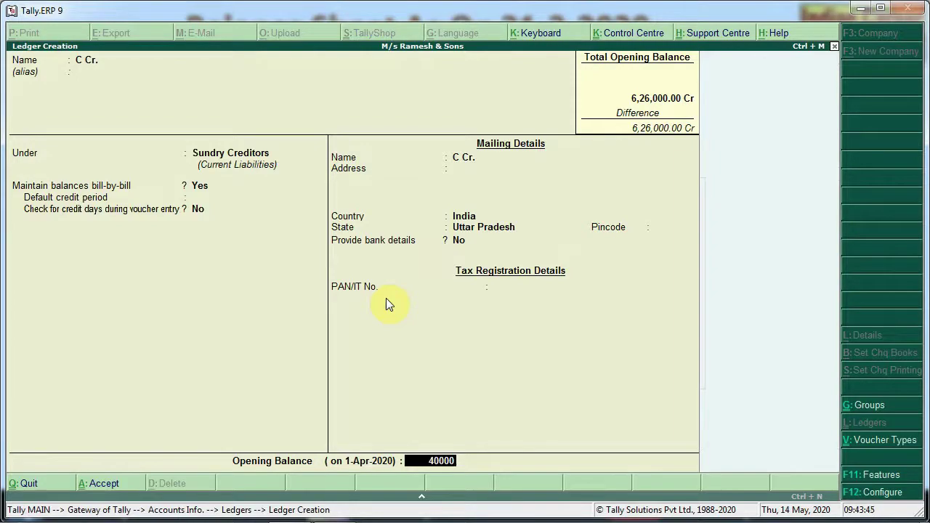
pyautogui.hotkey('alt', 'Tab')
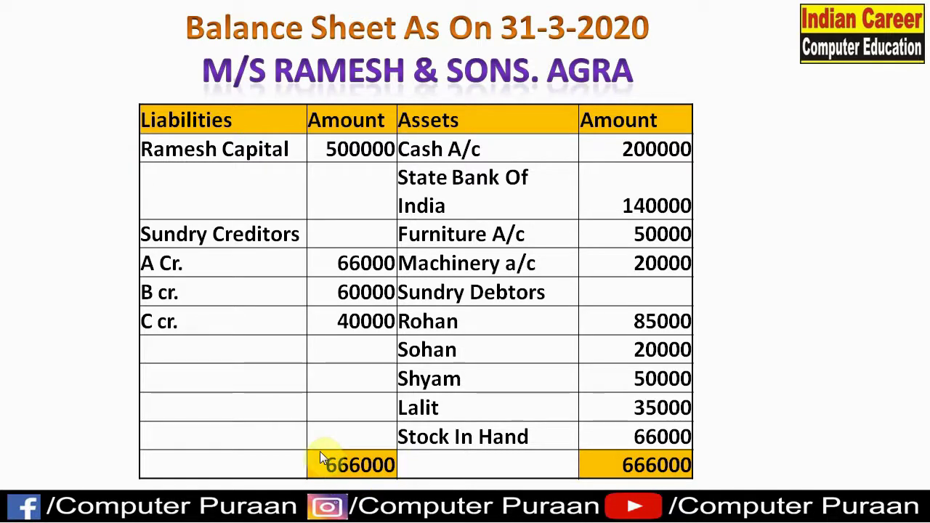
pyautogui.hotkey('alt', 'Tab')
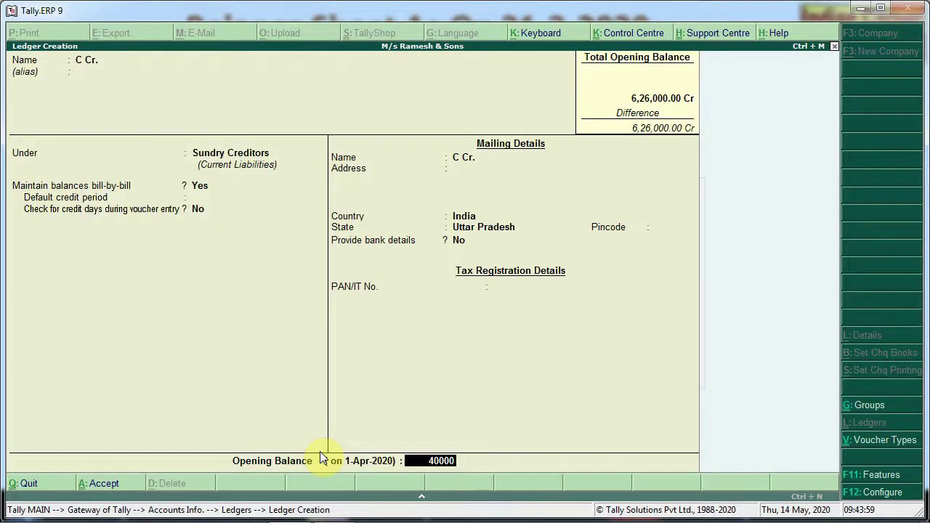
pyautogui.press('Return')
pyautogui.press('Return')
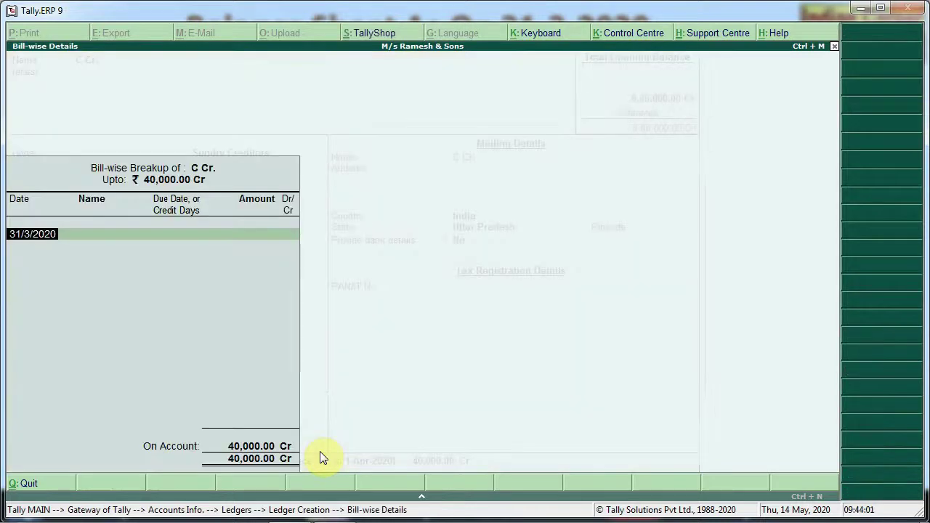
pyautogui.press('Return')
pyautogui.press('Return')
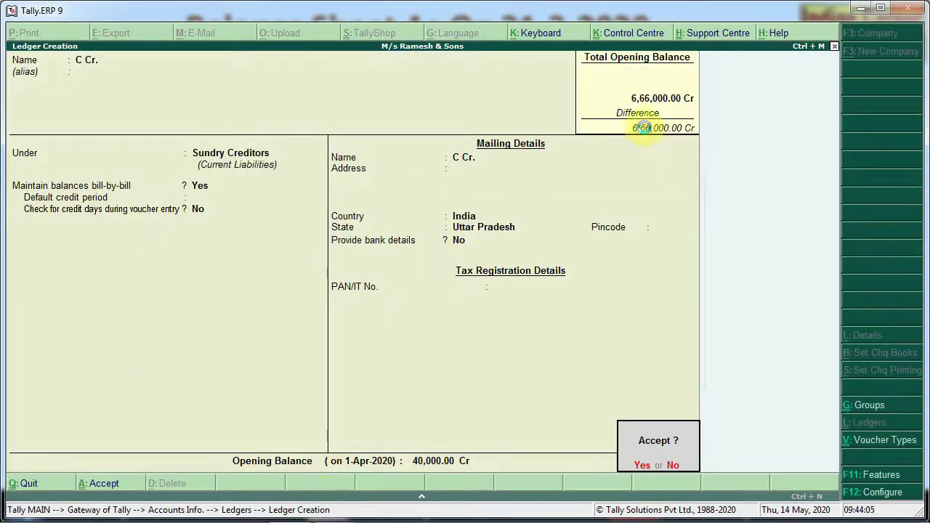
pyautogui.press('Return')
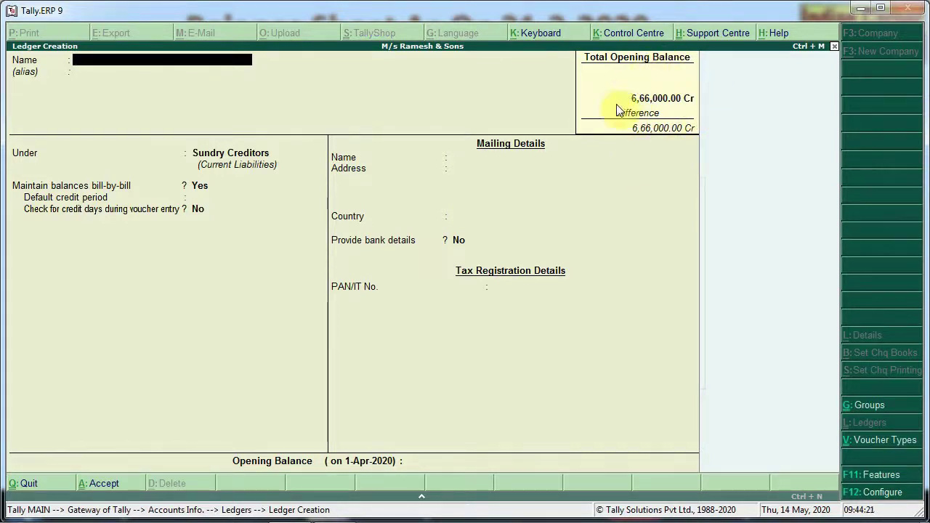
# Step: Check the assets in the balance sheet and open the predefined Cash ledger for alteration in Tally.ERP 9
pyautogui.hotkey('alt', 'Tab')
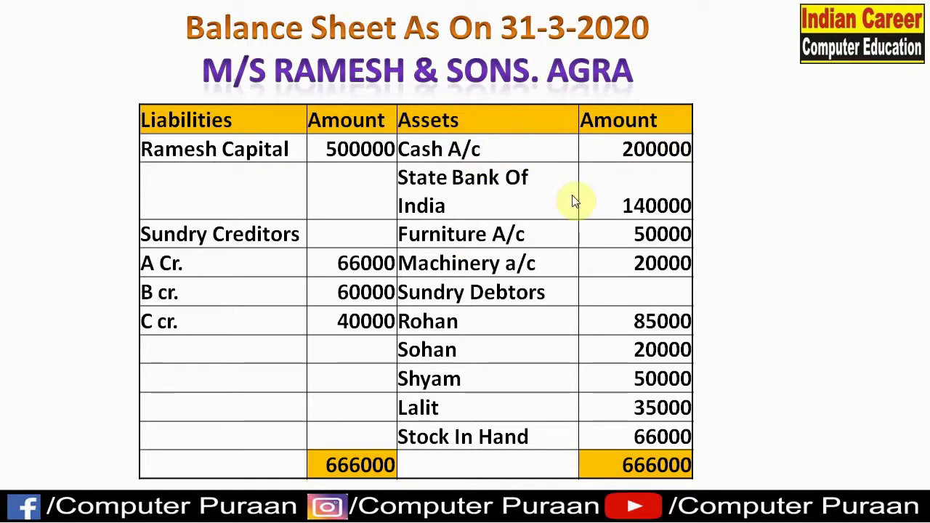
pyautogui.hotkey('alt', 'Tab')
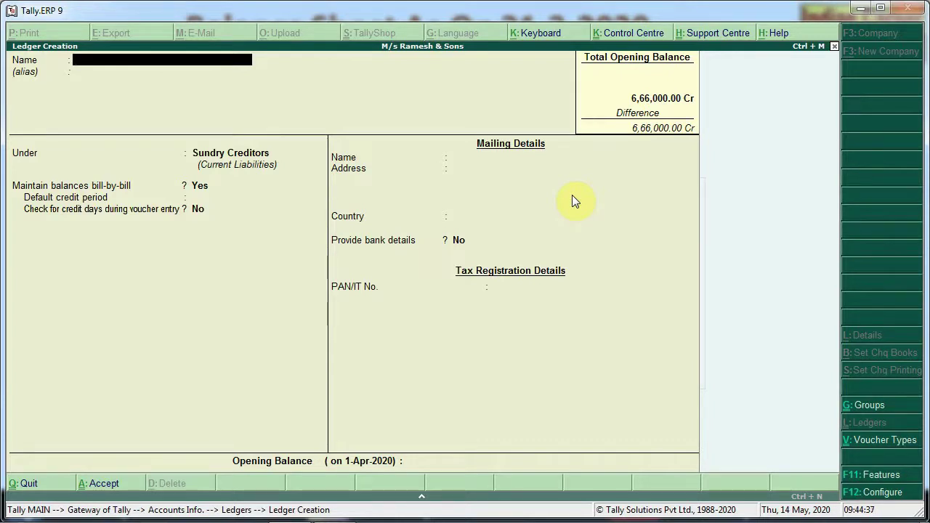
pyautogui.press('pageup')
pyautogui.press('pageup')
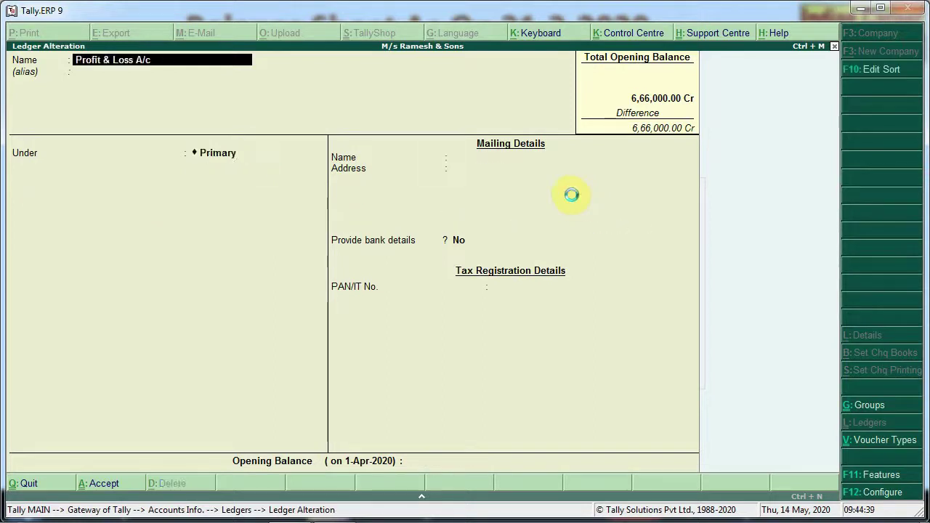
pyautogui.press('pageup')
pyautogui.press('pageup')
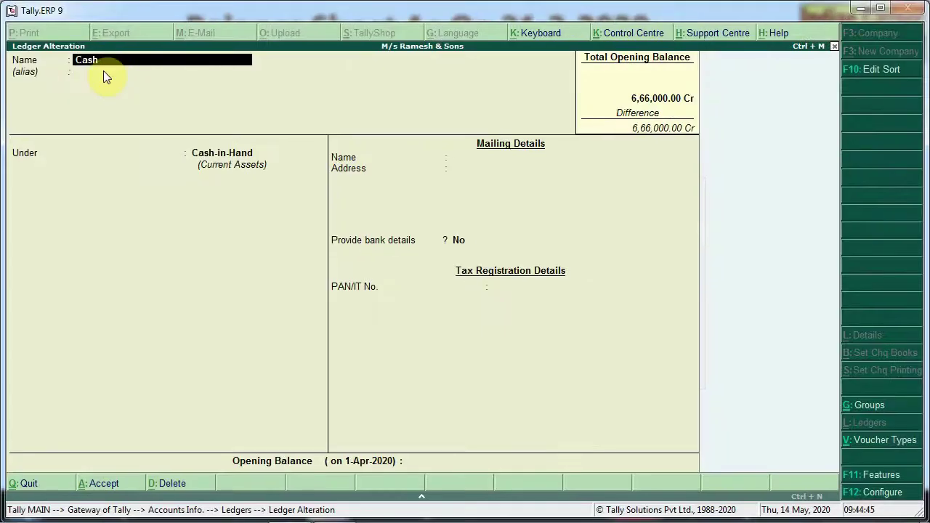
# Step: Keep Cash under Cash-in-Hand, enter a debit opening balance of 200000 and save the ledger
pyautogui.press('Return')
pyautogui.press('Return')
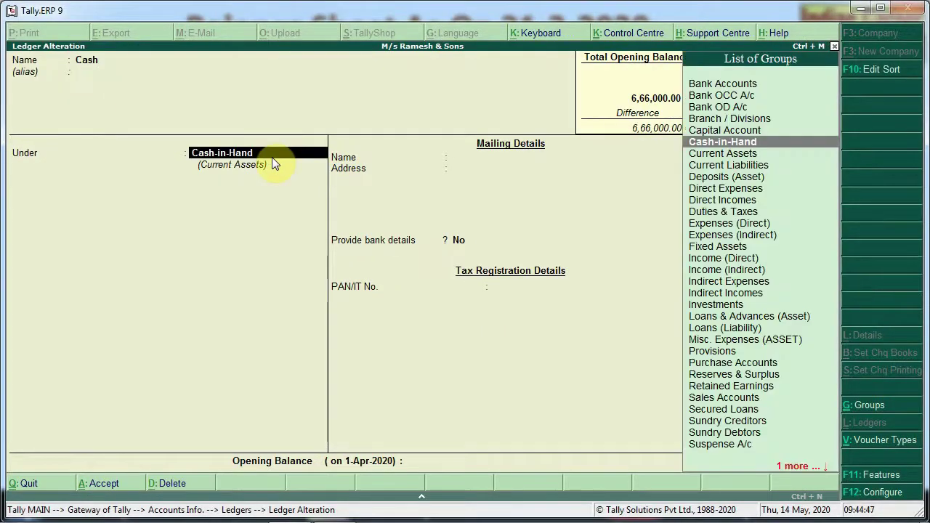
pyautogui.press('Return')
pyautogui.press('Return')
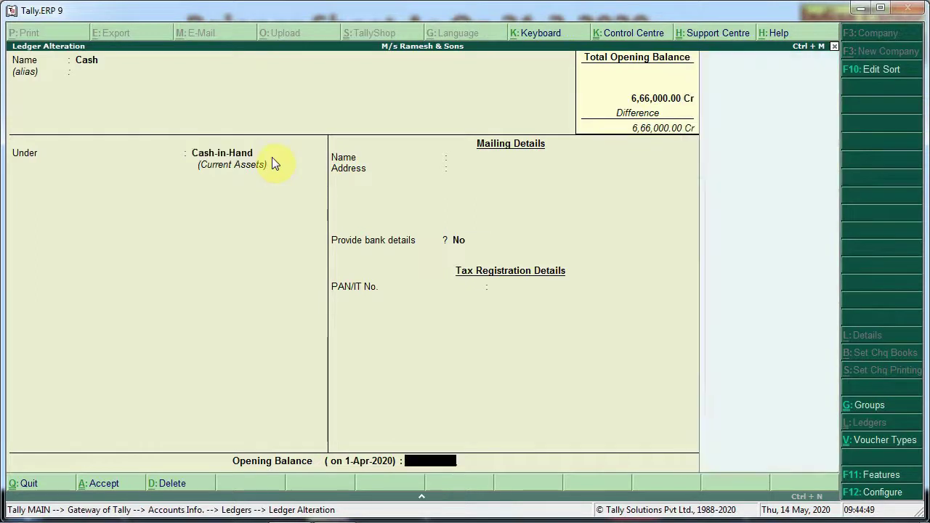
pyautogui.write('200000')
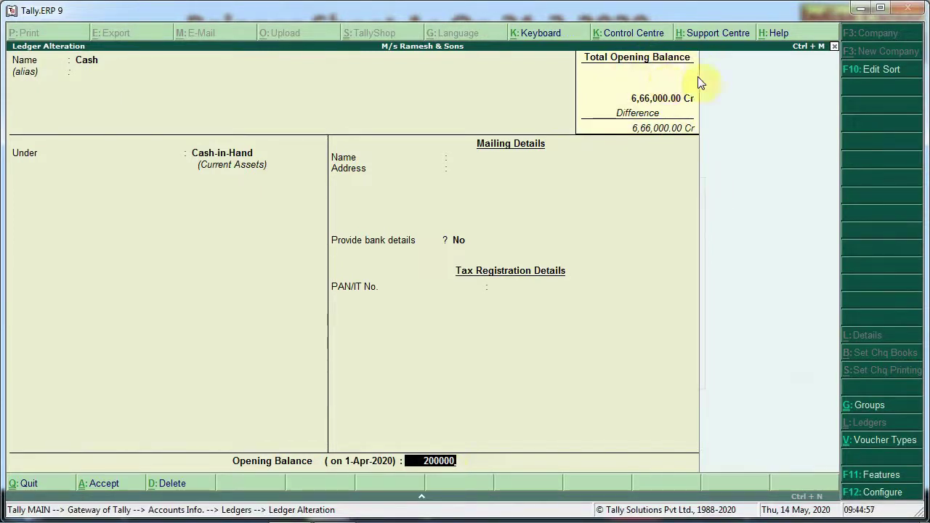
pyautogui.press('Return')
pyautogui.press('Return')
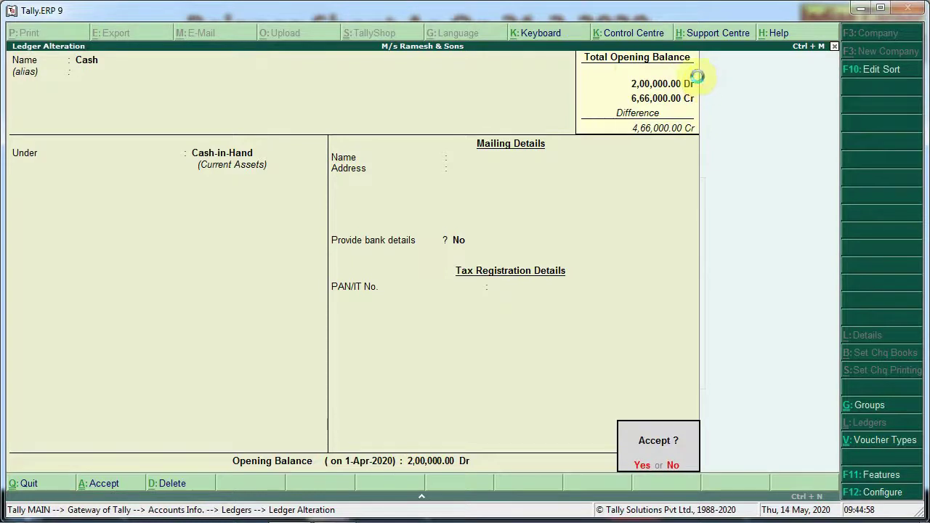
pyautogui.press('Return')
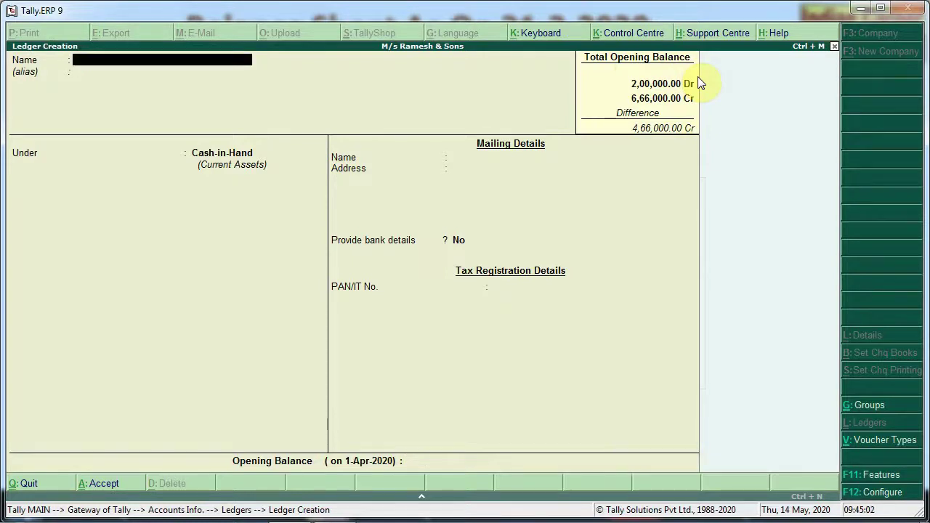
# Step: Check the next asset in the balance sheet and start a ledger named State Bank of India without an alias
pyautogui.hotkey('alt', 'Tab')
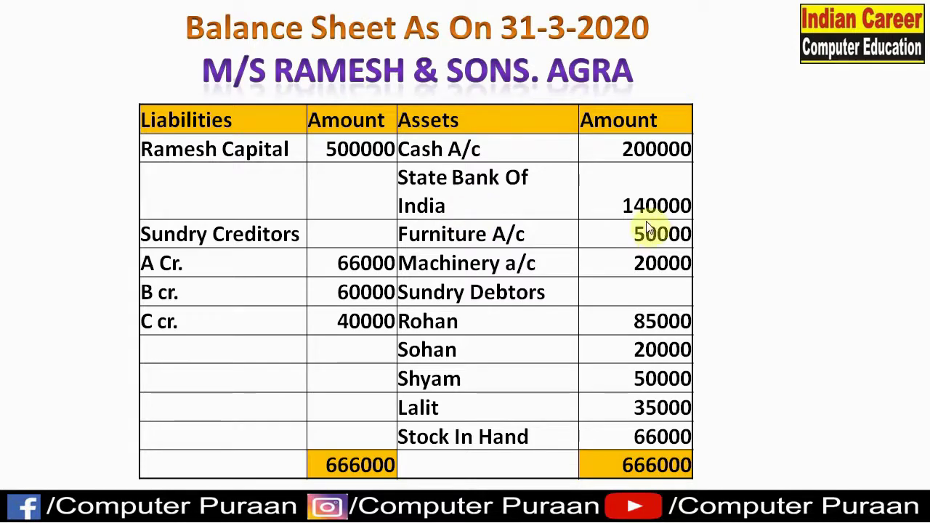
pyautogui.hotkey('alt', 'Tab')
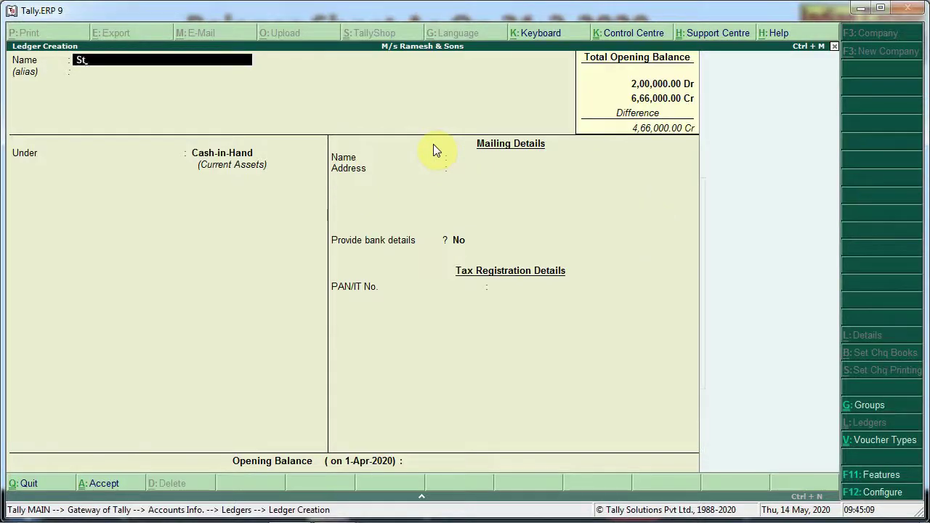
pyautogui.write('State Bank of India')
pyautogui.press('Return')
pyautogui.press('Return')
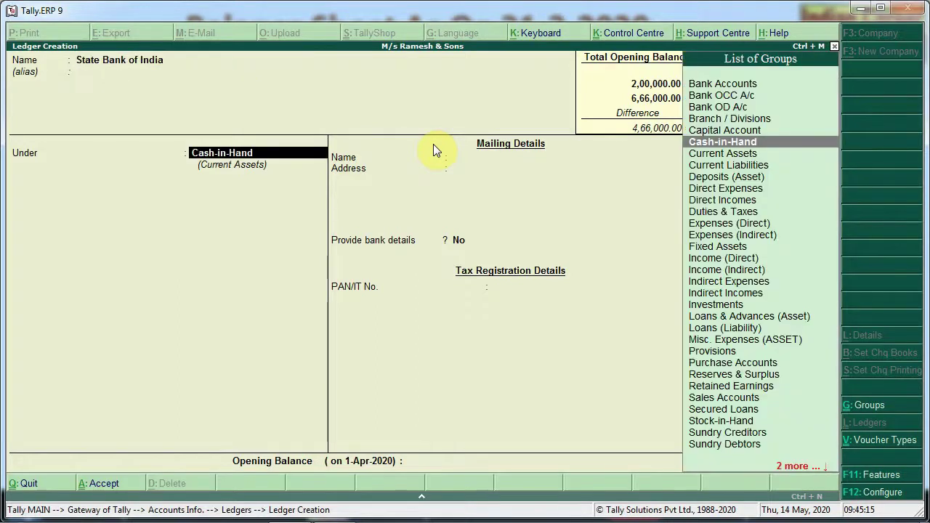
# Step: Place the State Bank of India ledger under Bank Accounts, leaving the account number blank and keeping the default bank and mailing details
pyautogui.write('Ba')
pyautogui.press('Return')
pyautogui.press('Return')
pyautogui.press('Return')
pyautogui.press('Return')
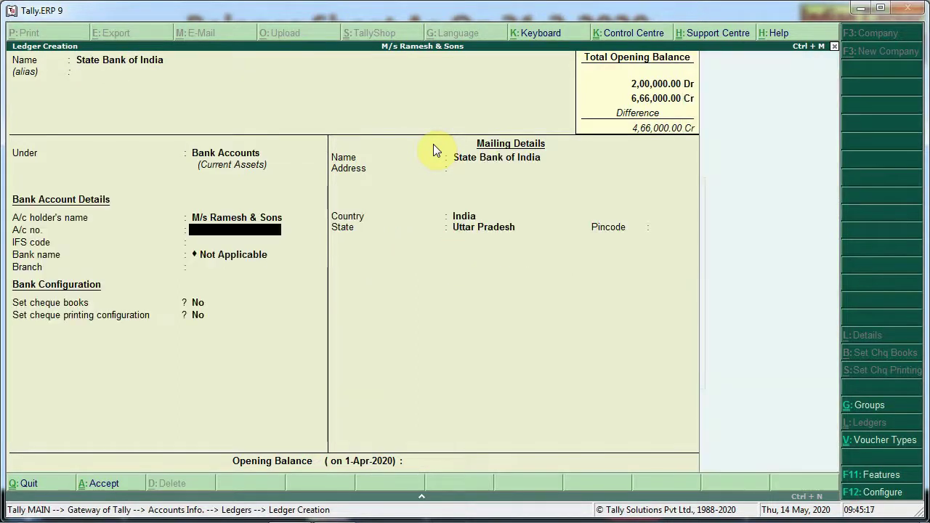
pyautogui.press('Return')
pyautogui.press('Return')
pyautogui.press('Return')
pyautogui.press('Return')
pyautogui.press('Return')
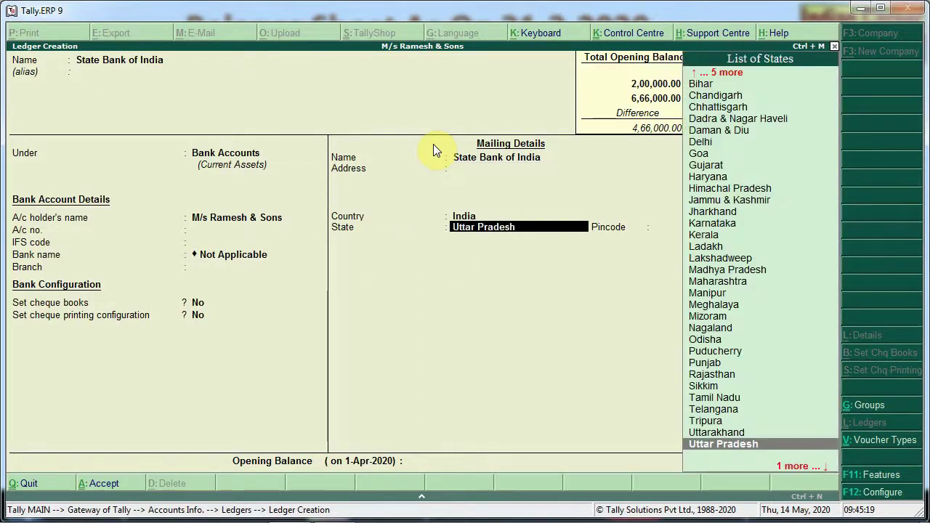
pyautogui.press('Return')
# Step: Check the bank amount in the balance sheet, enter a debit opening balance of 140000 for State Bank of India and save the ledger
pyautogui.hotkey('alt', 'Tab')
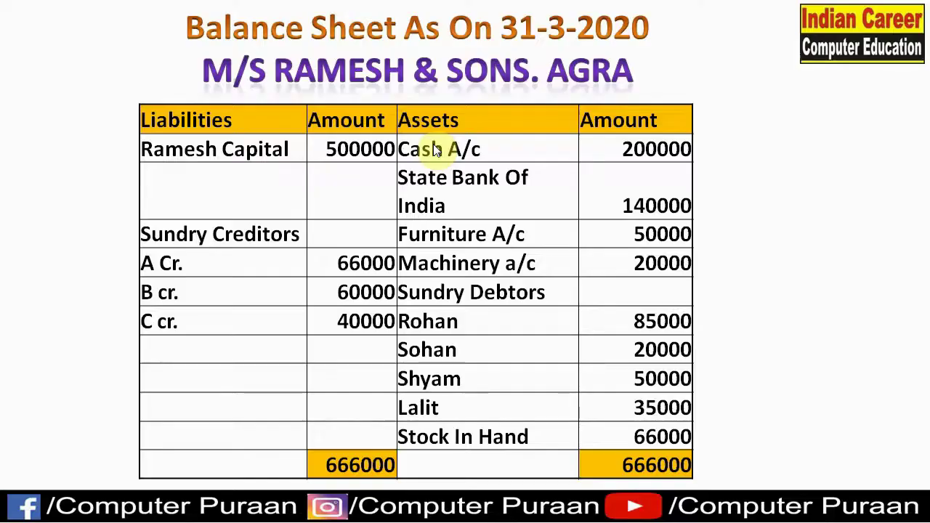
pyautogui.hotkey('alt', 'Tab')
pyautogui.write('140')
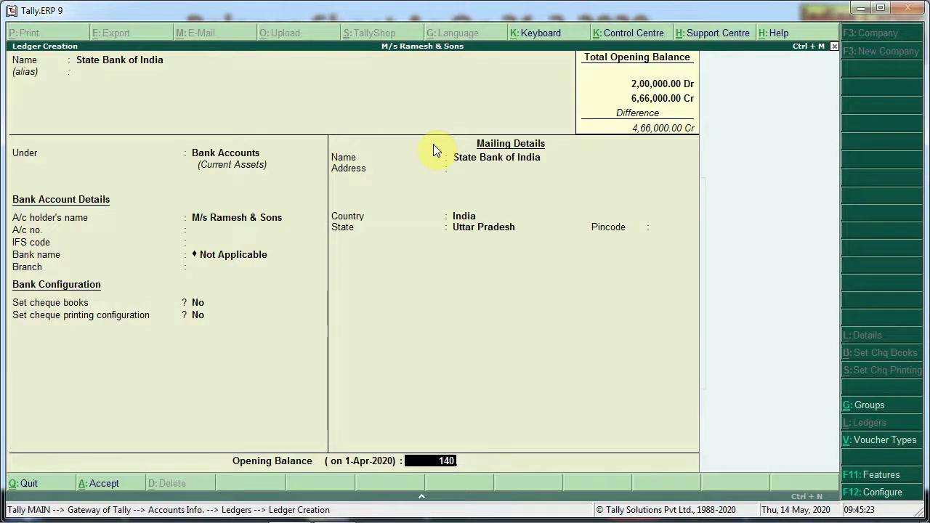
pyautogui.write('000')
pyautogui.press('Return')
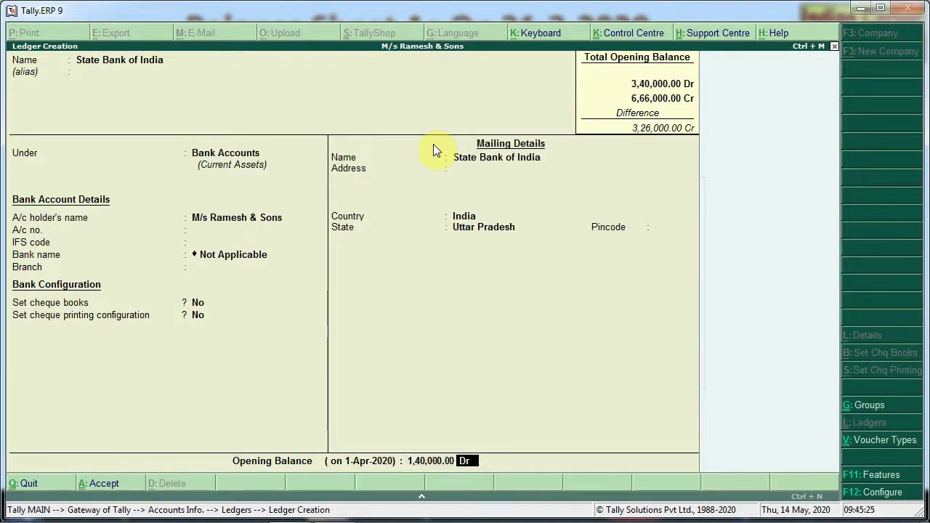
pyautogui.press('Return')
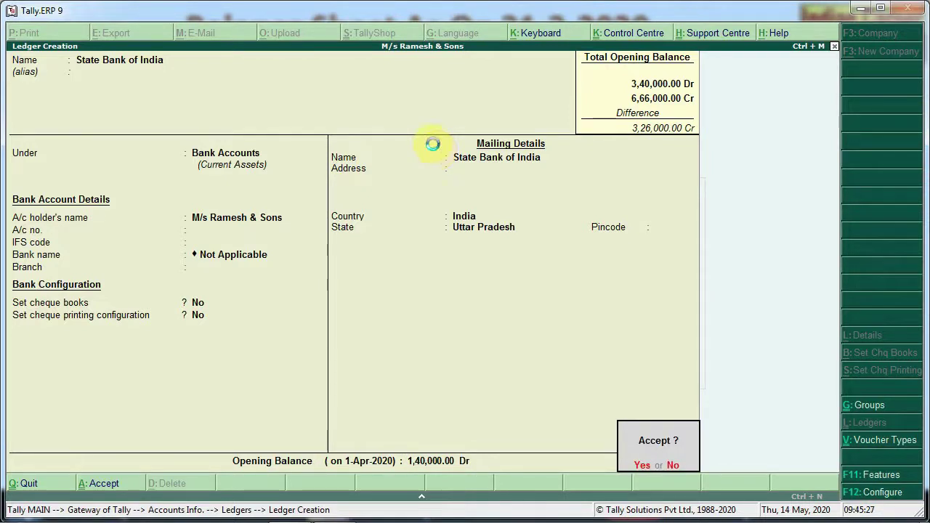
pyautogui.press('Return')
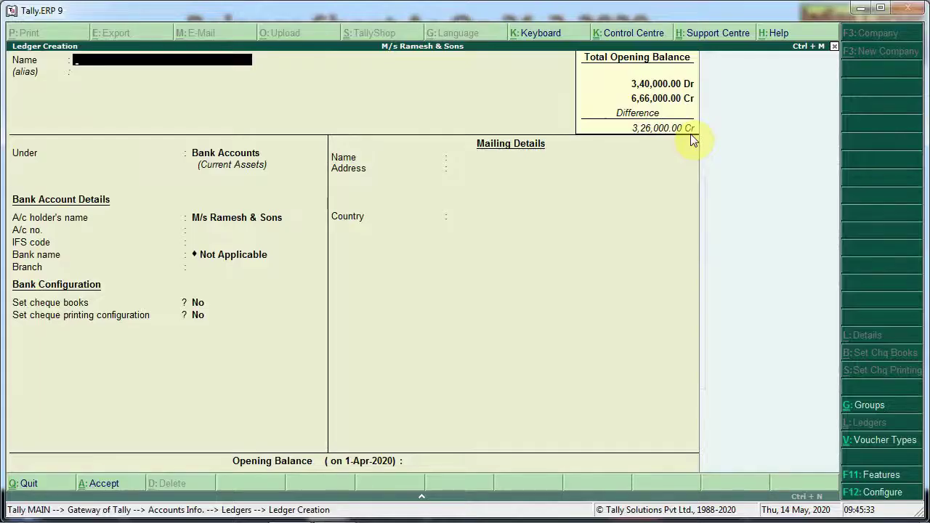
# Step: Start a ledger named Furniture A/c without an alias under Fixed Assets, keeping the default mailing details
pyautogui.write('Furniture')
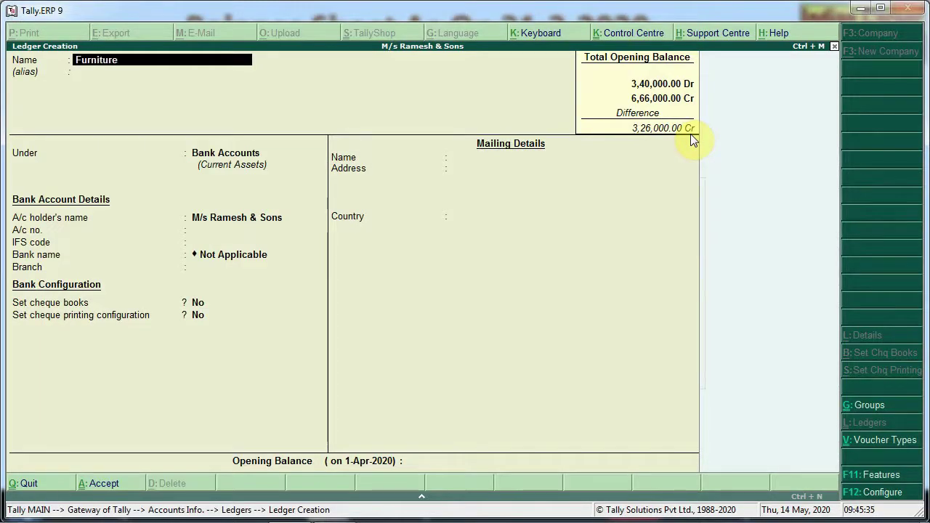
pyautogui.write(' a/c')
pyautogui.press('Return')
pyautogui.press('Return')
pyautogui.write('F')
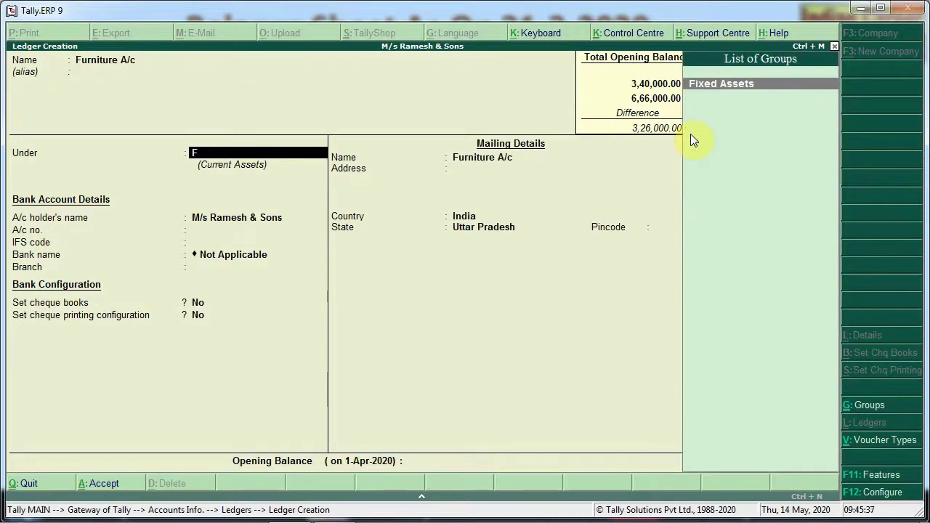
pyautogui.press('Return')
pyautogui.press('Return')
pyautogui.press('Return')
pyautogui.press('Return')
pyautogui.press('Return')
pyautogui.press('Return')
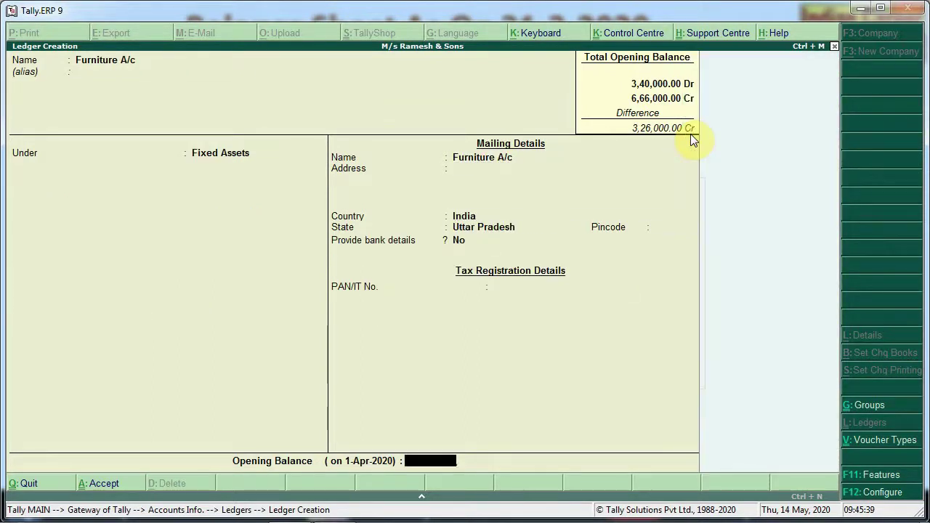
# Step: Enter a debit opening balance of 50000 for Furniture A/c and save the ledger
pyautogui.write('50000')
pyautogui.press('Return')
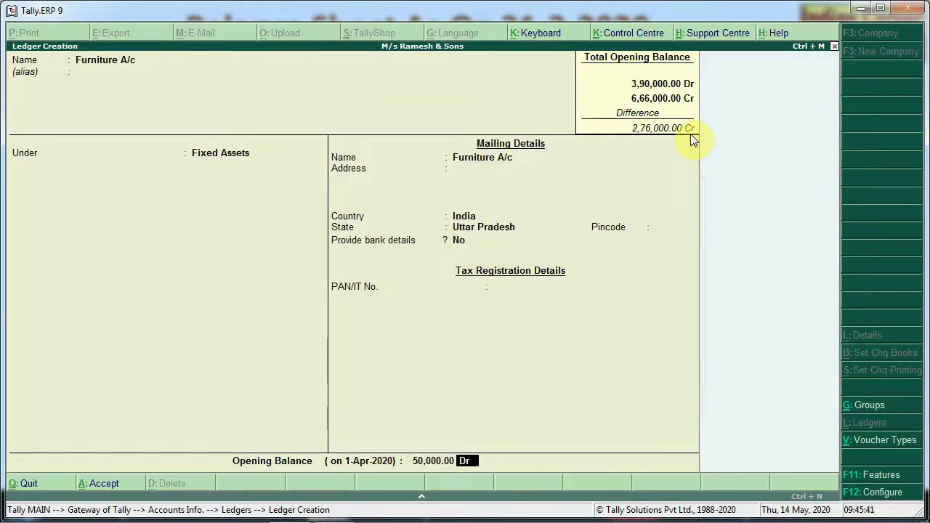
pyautogui.press('Return')
pyautogui.press('Return')
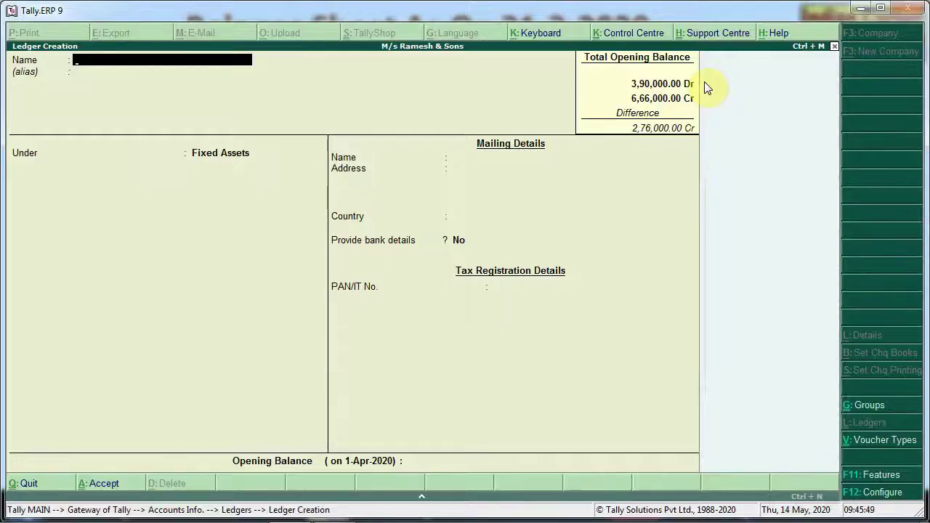
# Step: Start a ledger named Machinery Ac without an alias, keeping it under Fixed Assets with the default mailing details
pyautogui.write('Machinery Ac')
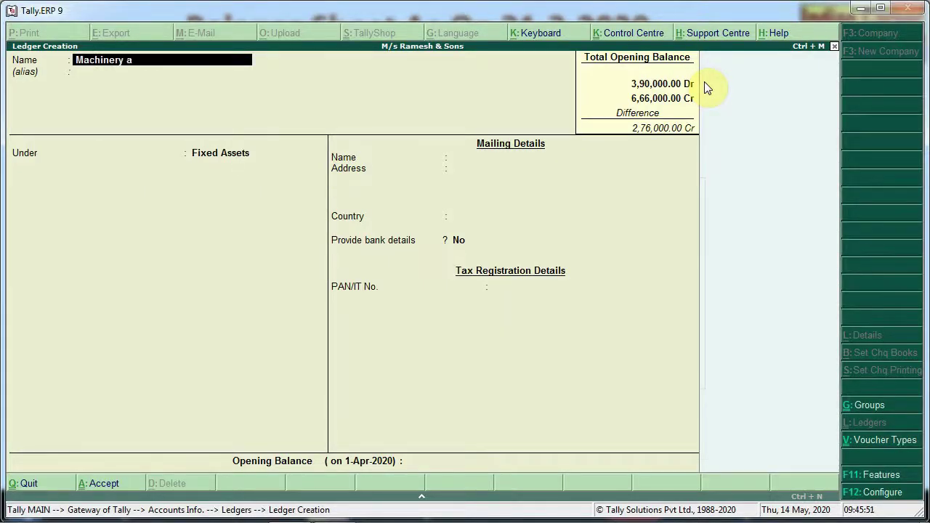
pyautogui.press('Return')
pyautogui.press('Return')
pyautogui.press('Return')
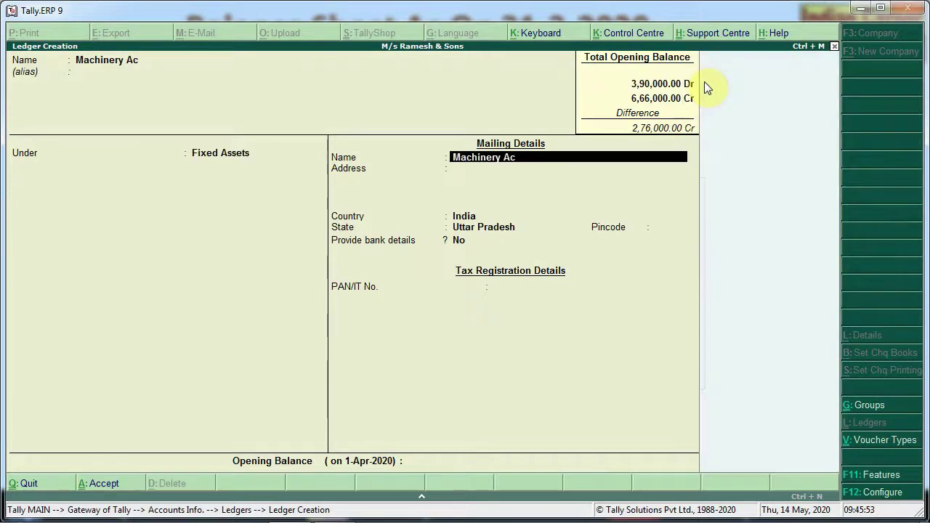
pyautogui.press('Return')
pyautogui.press('Return')
pyautogui.press('Return')
pyautogui.press('Return')
pyautogui.press('Return')
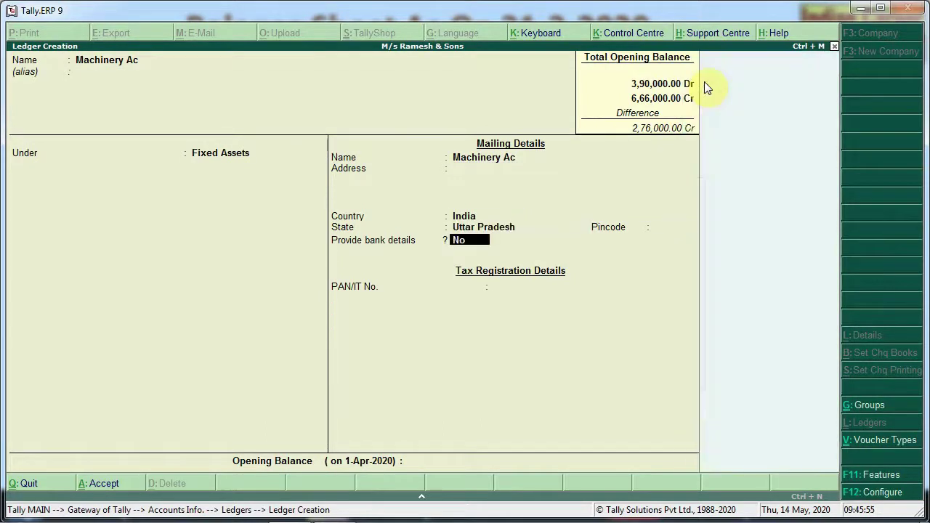
pyautogui.press('Return')
# Step: Enter a debit opening balance of 20000 for Machinery Ac and save the ledger
pyautogui.write('20000')
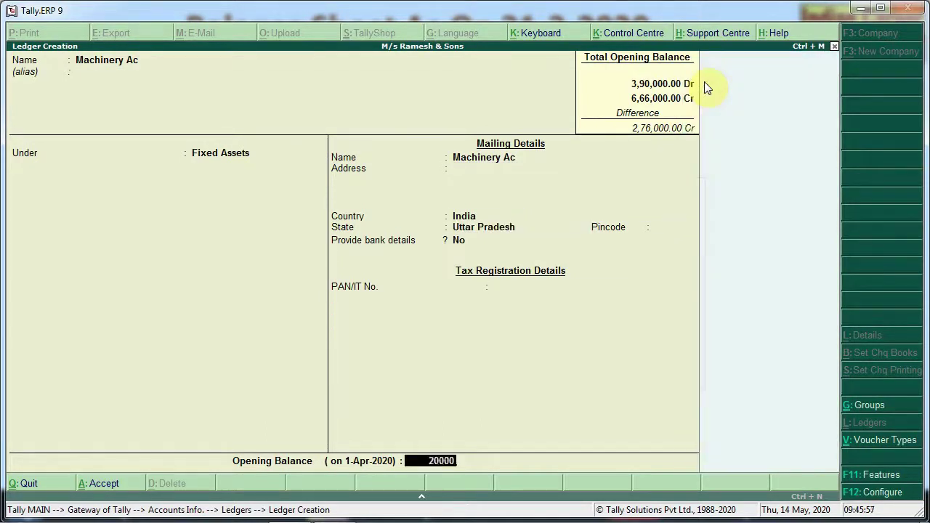
pyautogui.press('Return')
pyautogui.press('Return')
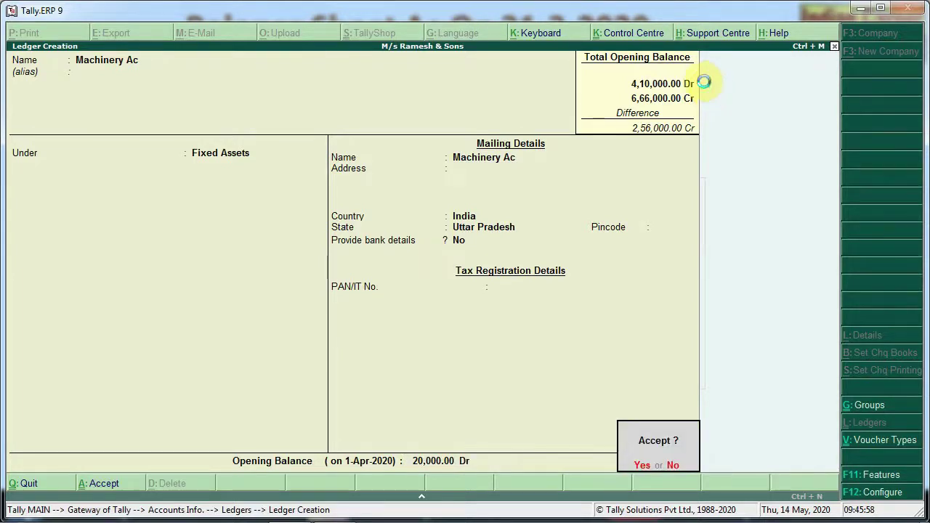
pyautogui.press('Return')
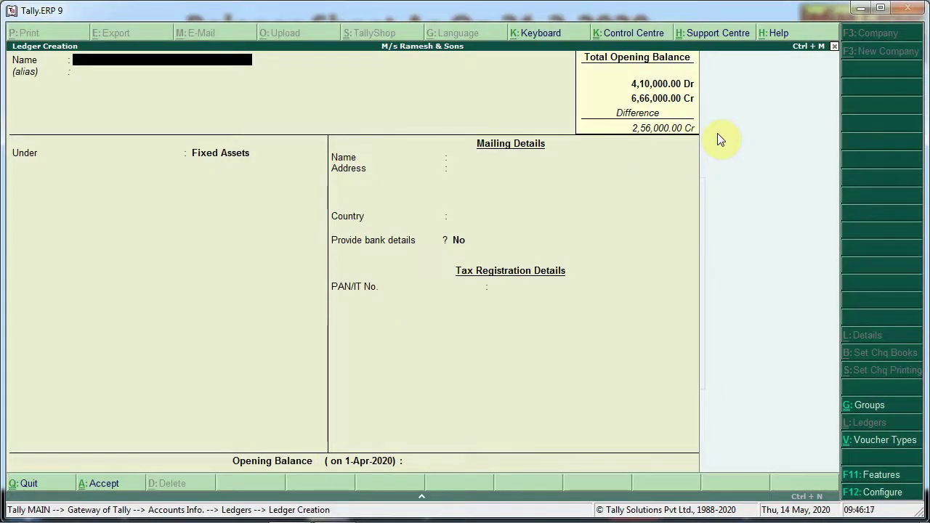
# Step: Leave single ledger creation and start creating multiple ledgers under the Sundry Debtors group
pyautogui.press('Escape')
pyautogui.press('y')
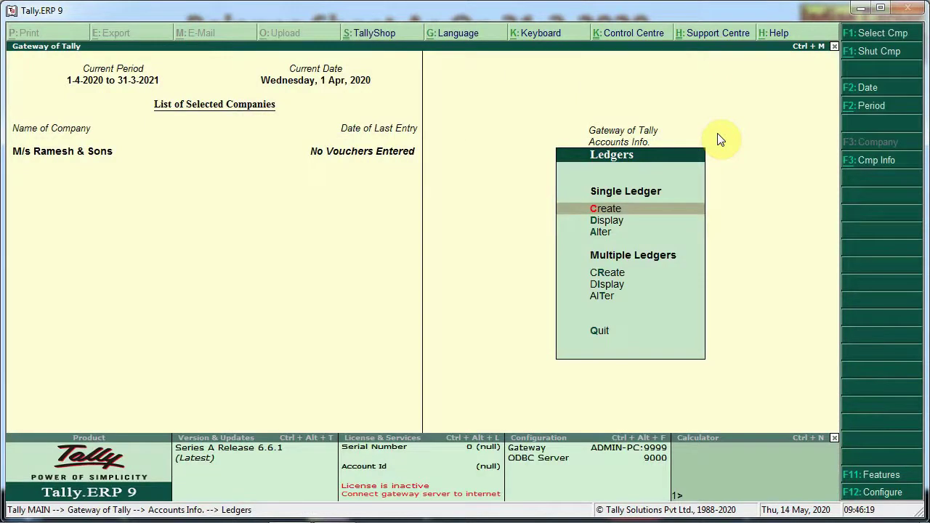
pyautogui.press('Down')
pyautogui.press('Down')
pyautogui.press('Down')
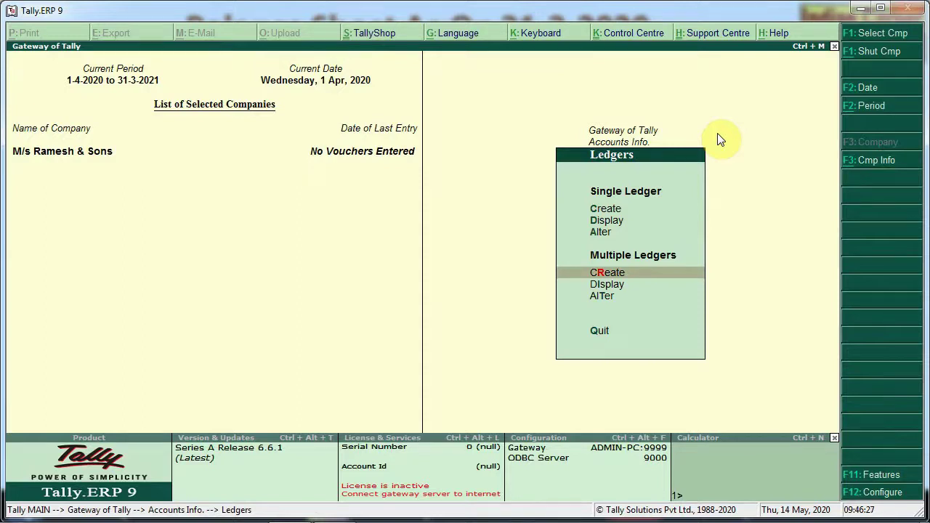
pyautogui.press('Return')
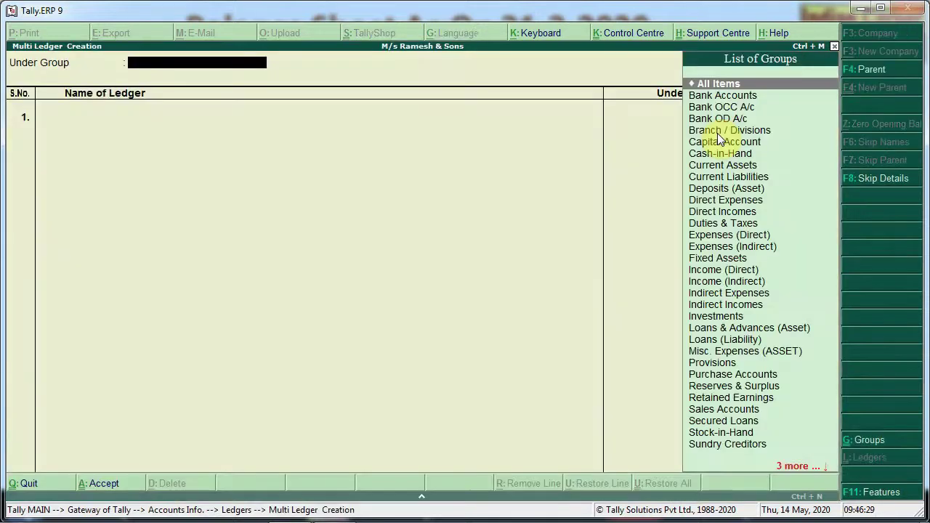
pyautogui.write('Su')
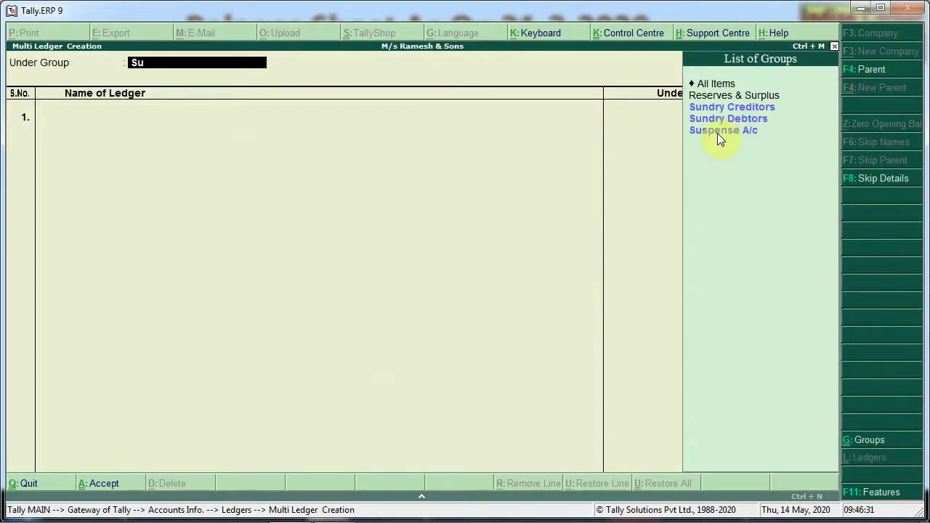
pyautogui.press('Down')
pyautogui.press('Down')
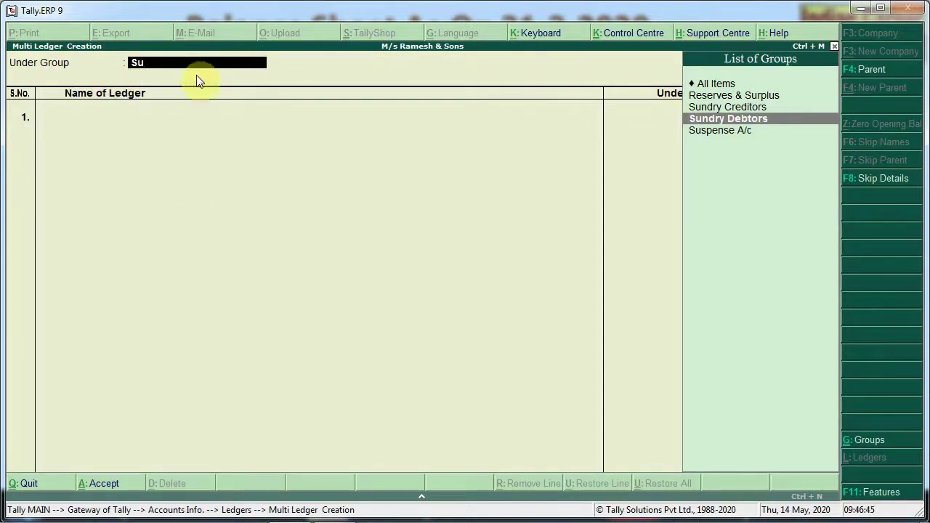
pyautogui.press('Return')
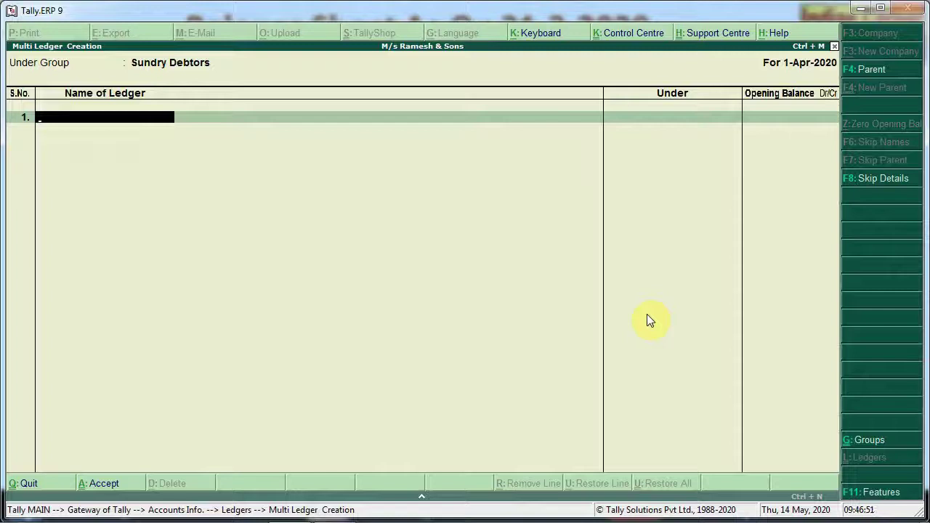
# Step: Name the first ledger after the first sundry debtor in the balance sheet, in possessive form followed by A/c
pyautogui.write('R')
pyautogui.write('ohan a/c')
pyautogui.press('BackSpace')
pyautogui.press('BackSpace')
pyautogui.press('BackSpace')
pyautogui.press('BackSpace')
pyautogui.write("'s a/c")
pyautogui.press('Return')
pyautogui.press('BackSpace')
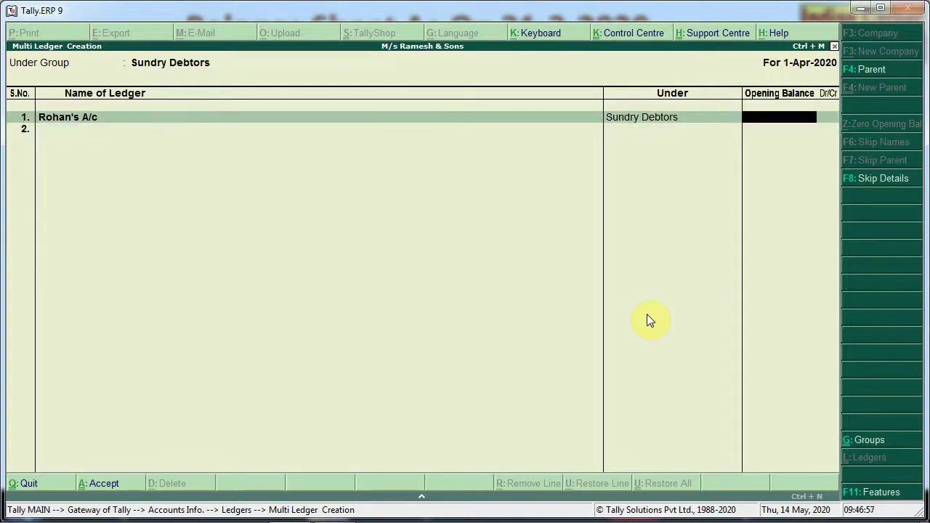
# Step: Enter a debit opening balance of 85000 for the first debtor's ledger
pyautogui.write('85,000')
pyautogui.press('Return')
pyautogui.press('Return')
pyautogui.press('Return')
pyautogui.press('Return')
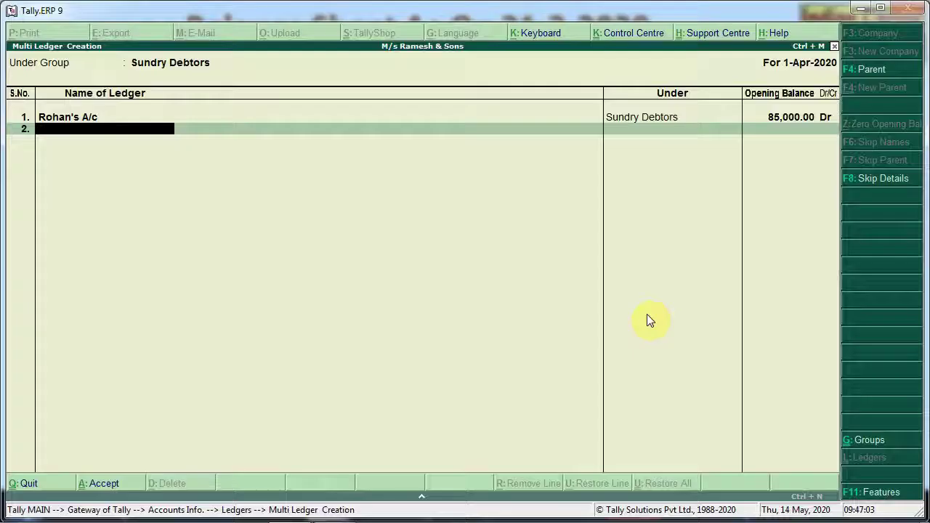
# Step: Add the second debtor's ledger, named in possessive form with A/c, and give it a debit opening balance of 20000
pyautogui.write('Sohan')
pyautogui.write("'s a/c")
pyautogui.press('Return')
pyautogui.press('Return')
pyautogui.press('Return')
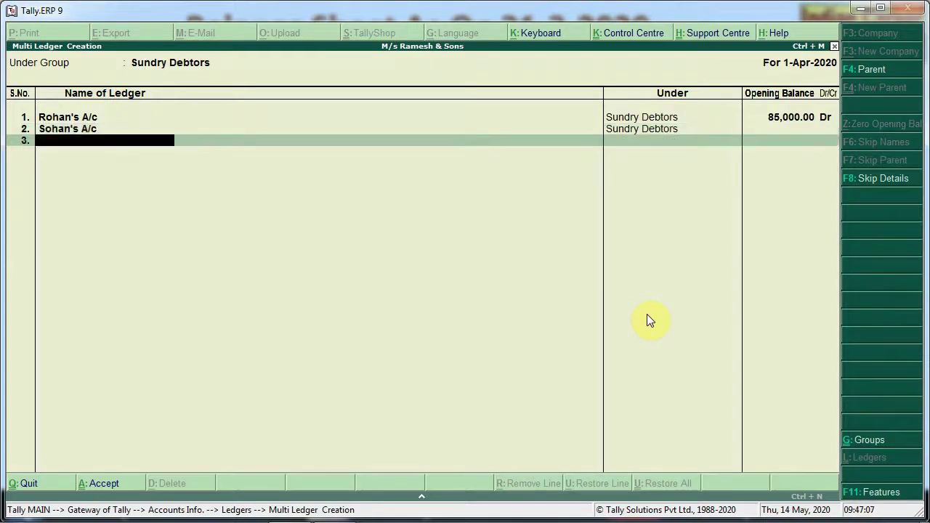
pyautogui.press('BackSpace')
pyautogui.write('20000')
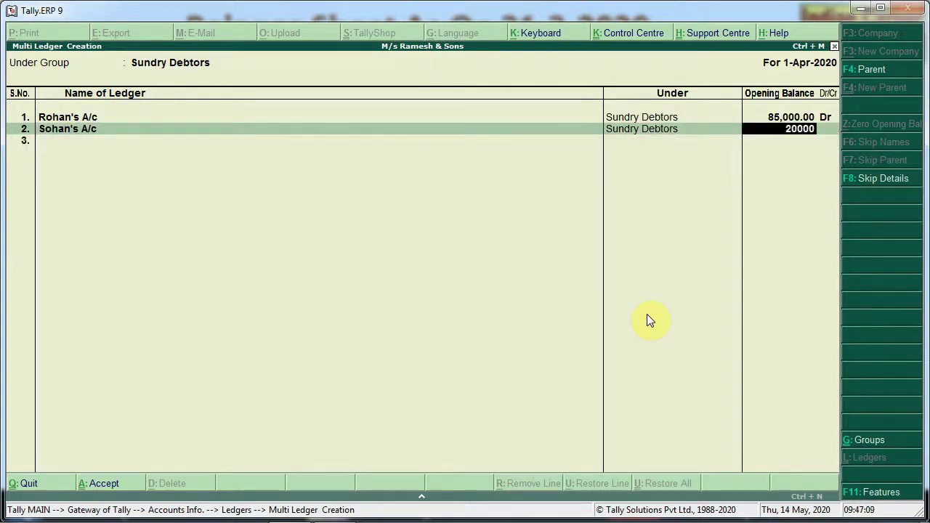
pyautogui.press('Return')
pyautogui.press('Return')
pyautogui.press('Return')
# Step: Add the third debtor's ledger in the same naming style, check its amount in the balance sheet and enter a debit opening balance of 50000
pyautogui.write('S')
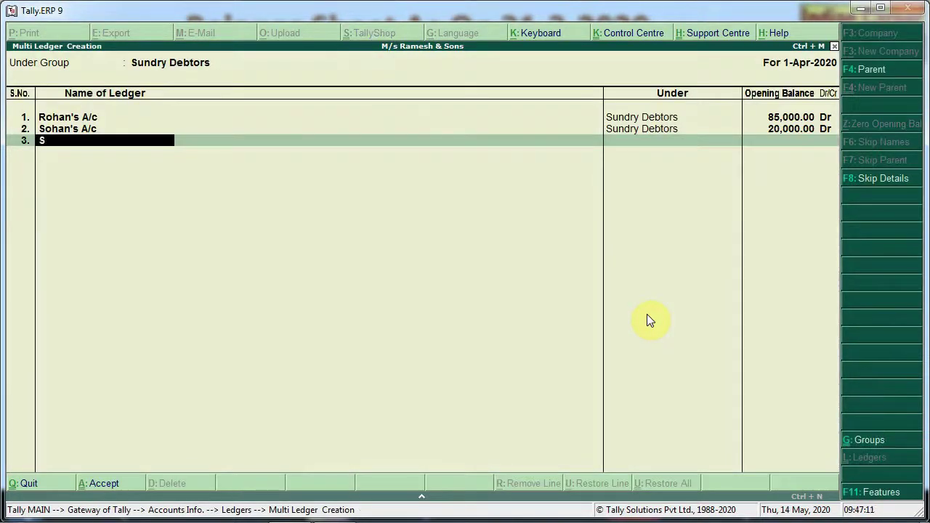
pyautogui.write("hyam's a/c")
pyautogui.press('Return')
pyautogui.press('Return')
pyautogui.hotkey('alt', 'Tab')
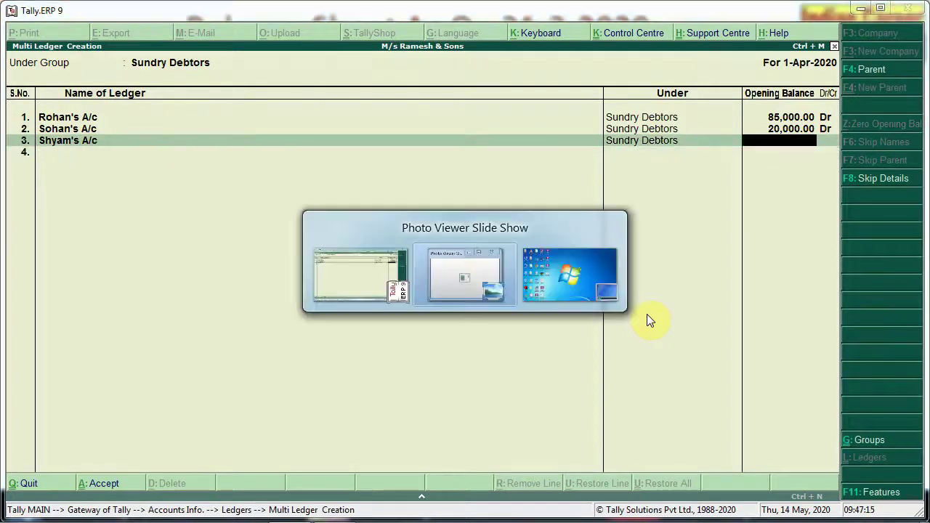
pyautogui.hotkey('alt', 'Tab')
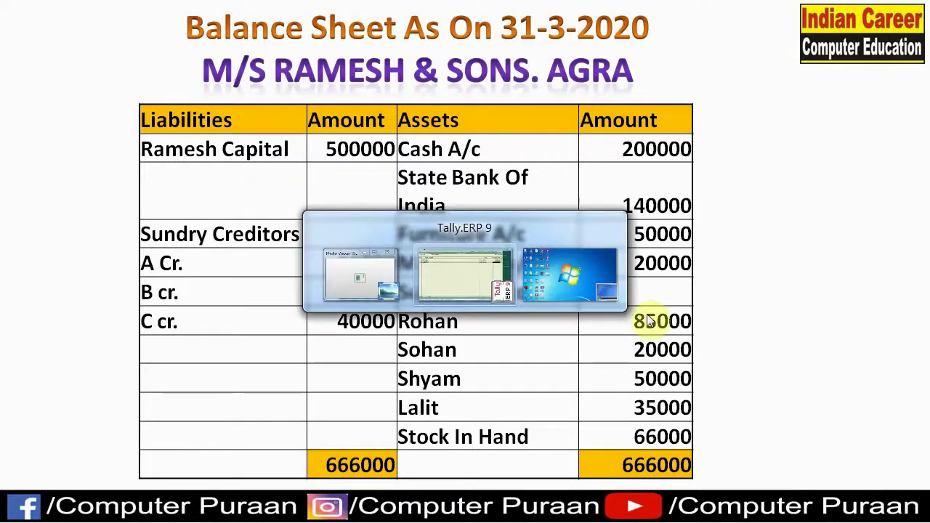
pyautogui.write('50000')
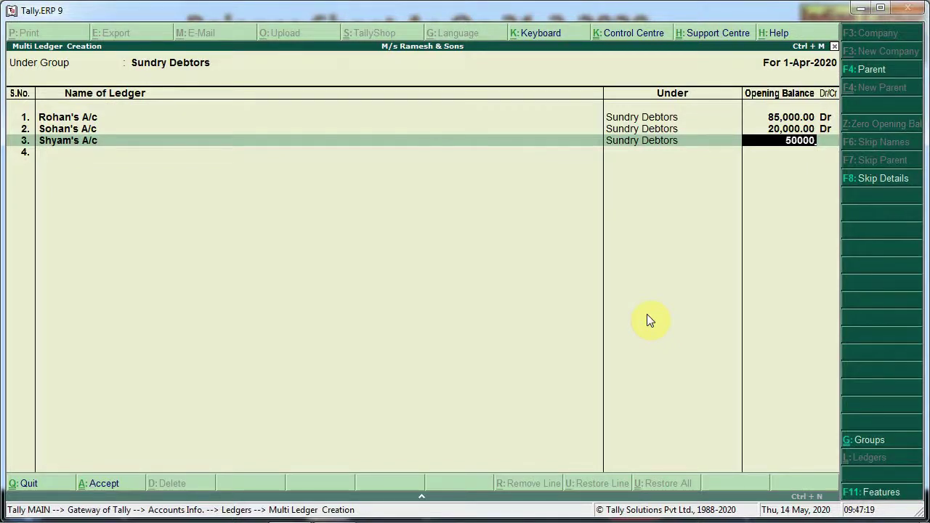
pyautogui.press('Return')
pyautogui.press('Return')
pyautogui.press('Escape')
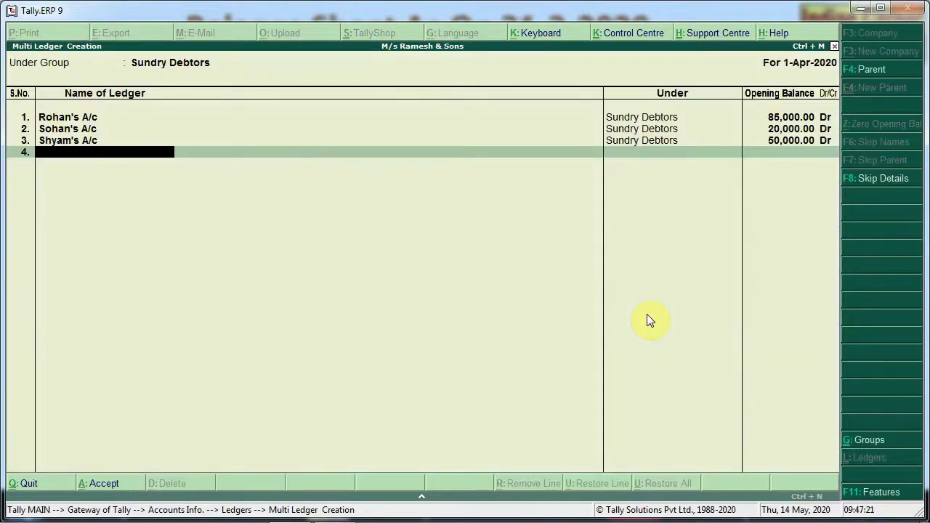
# Step: Add the fourth debtor's ledger in the same naming style with a debit opening balance of 35000, and save the multiple ledgers
pyautogui.write('Lalit')
pyautogui.write("s'")
pyautogui.write(' A/c')
pyautogui.press('Return')
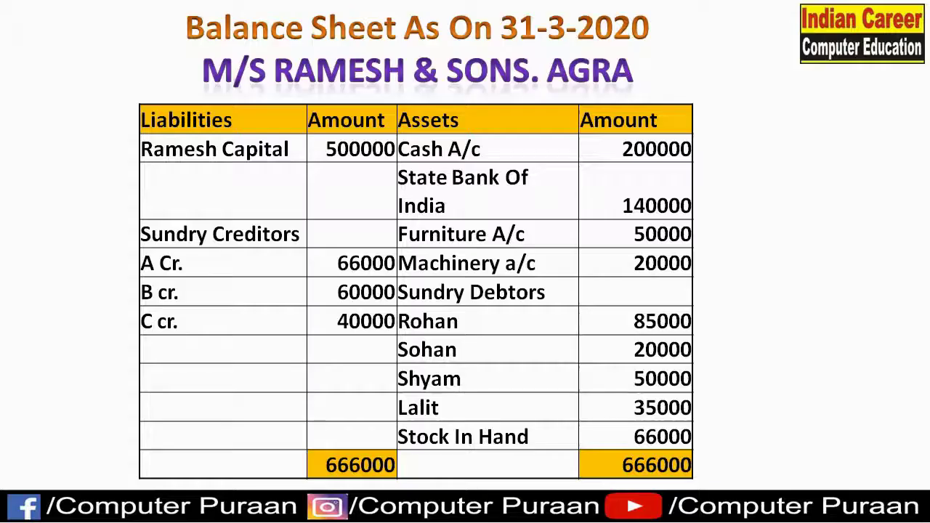
pyautogui.hotkey('alt', 'Tab')
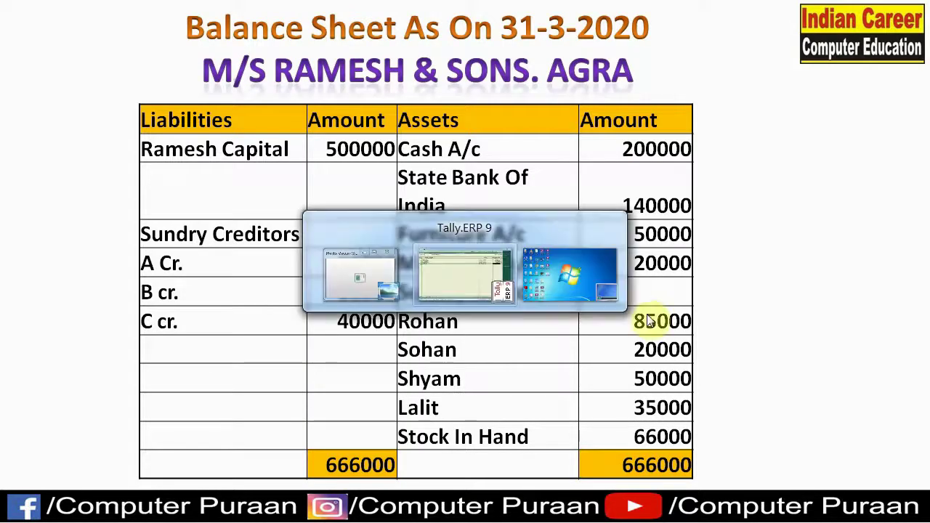
pyautogui.write('35,000')
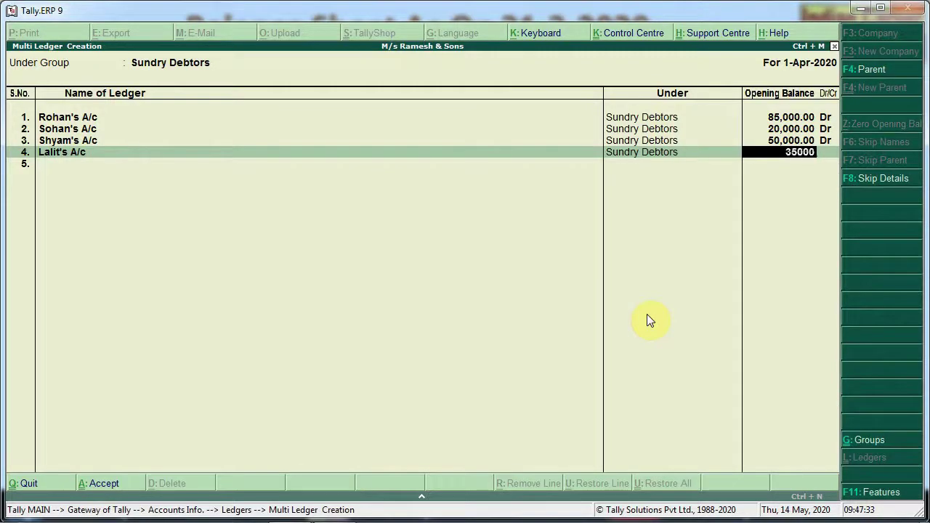
pyautogui.press('Return')
pyautogui.press('Return')
pyautogui.press('Return')
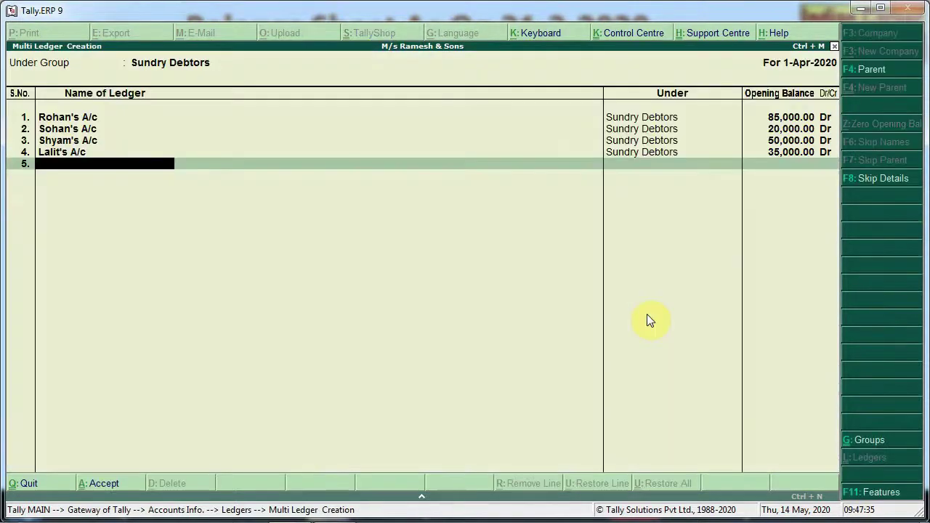
pyautogui.press('Return')
pyautogui.press('Return')
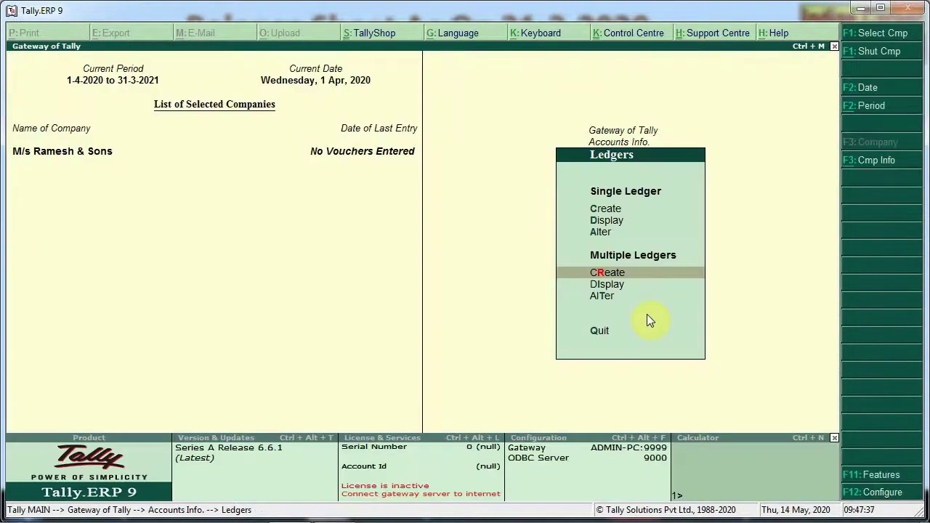
# Step: Start a single ledger named Stock in Hand under the Stock-in-Hand group, leaving bank details set to No
pyautogui.press('Up')
pyautogui.press('Up')
pyautogui.press('Up')
pyautogui.press('Return')
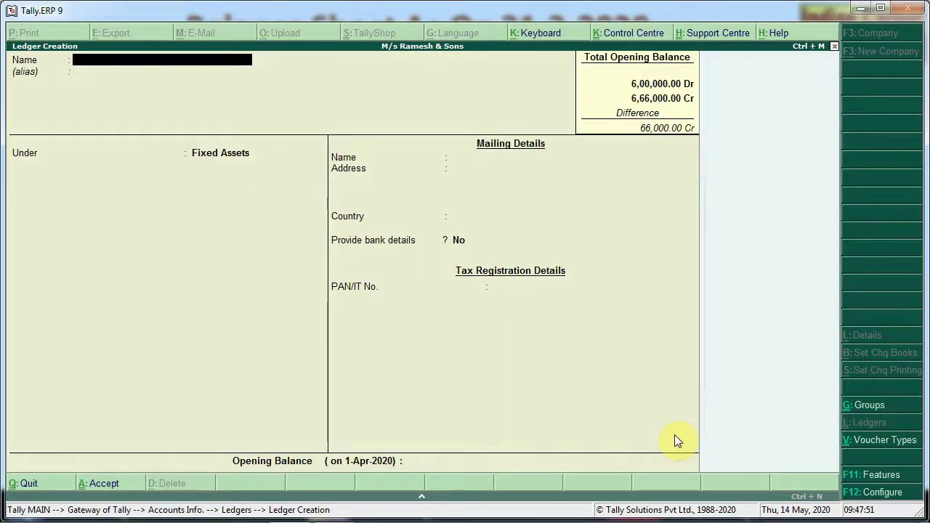
pyautogui.write('Stock in Hand')
pyautogui.press('Return')
pyautogui.write('St')
pyautogui.press('Return')
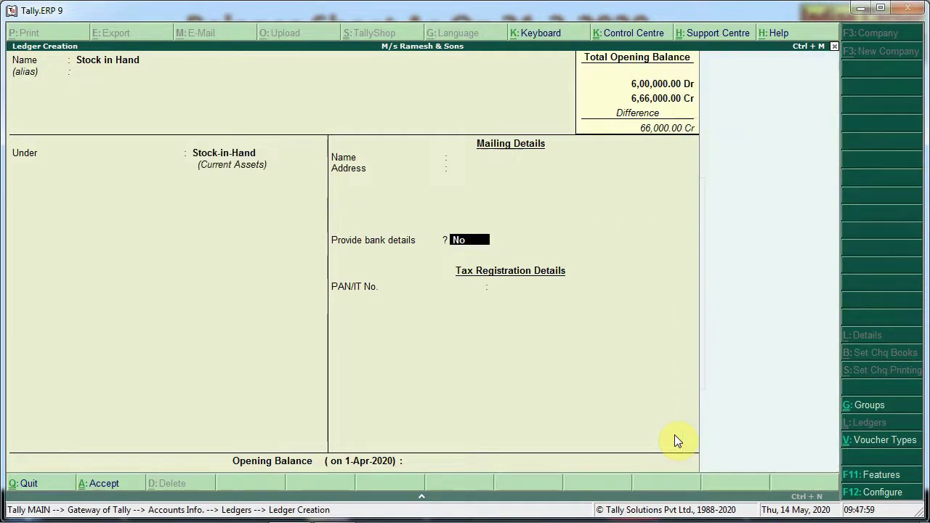
pyautogui.press('Return')
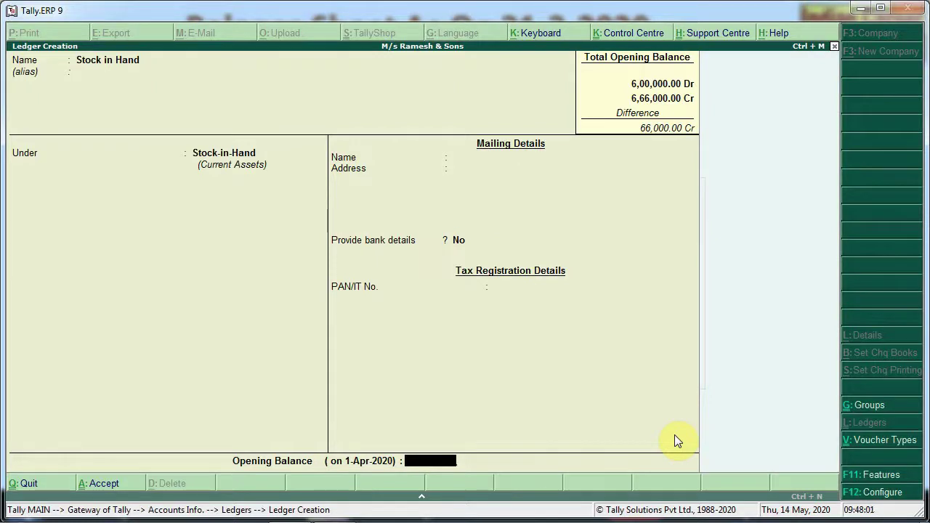
# Step: Give the Stock in Hand ledger a debit opening balance of 66000, save it and leave ledger creation
pyautogui.write('66000')
pyautogui.press('Return')
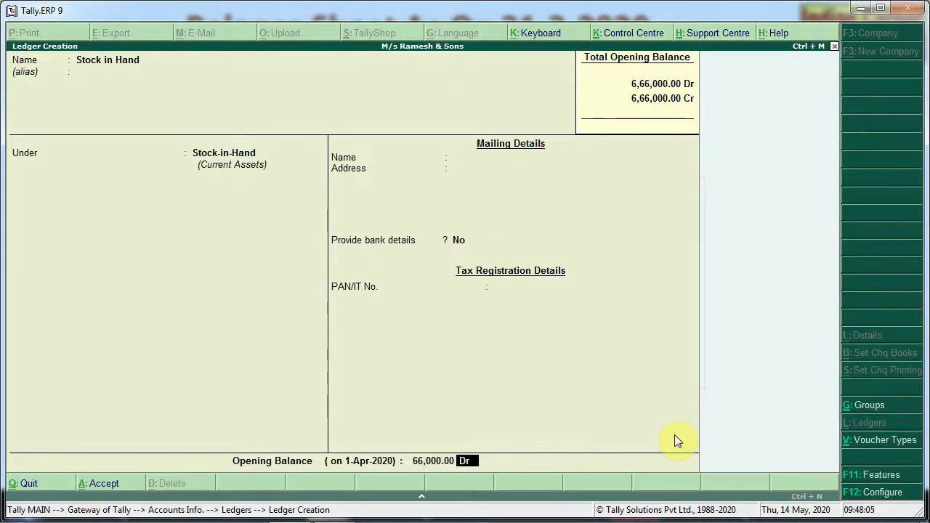
pyautogui.press('Return')
pyautogui.press('Return')
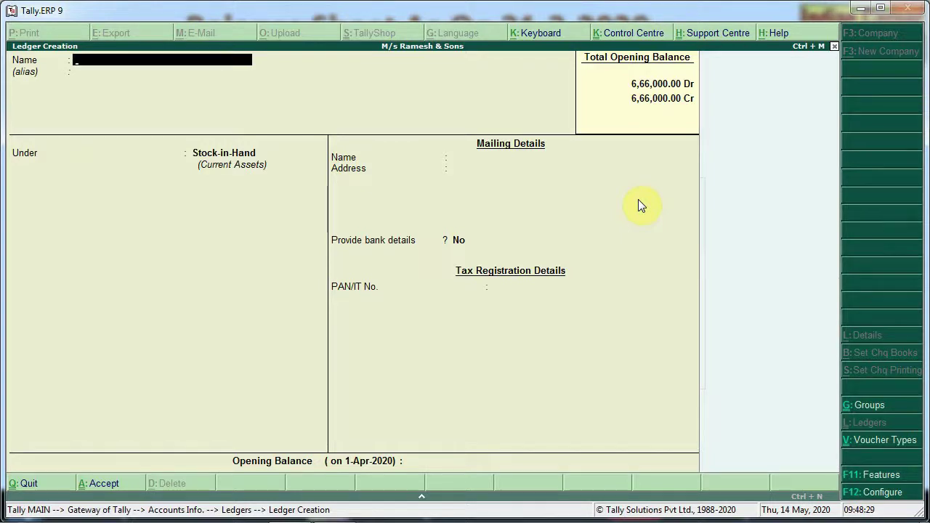
pyautogui.press('Escape')
pyautogui.press('y')
pyautogui.press('Escape')
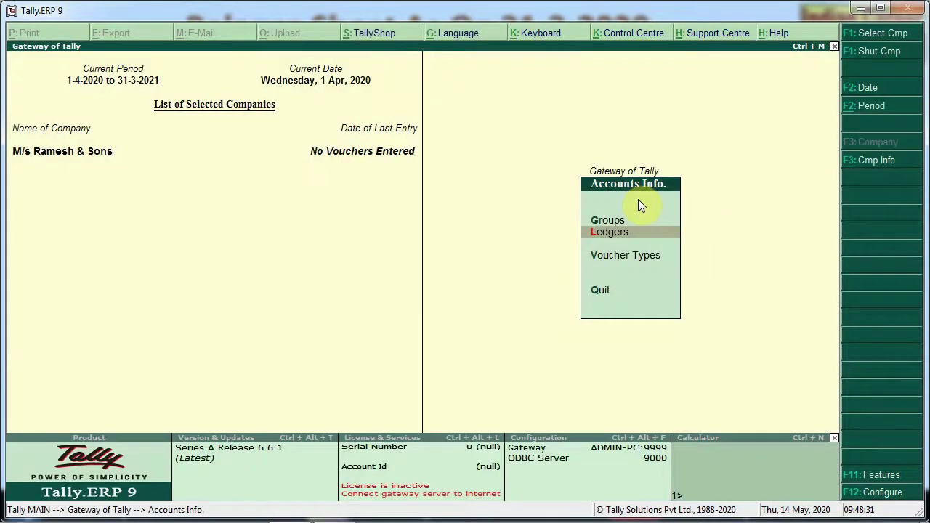
# Step: Examine the company's Balance Sheet report in detailed form and return to the Gateway of Tally
pyautogui.press('Escape')
pyautogui.press('Down')
pyautogui.press('Down')
pyautogui.press('Down')
pyautogui.press('Down')
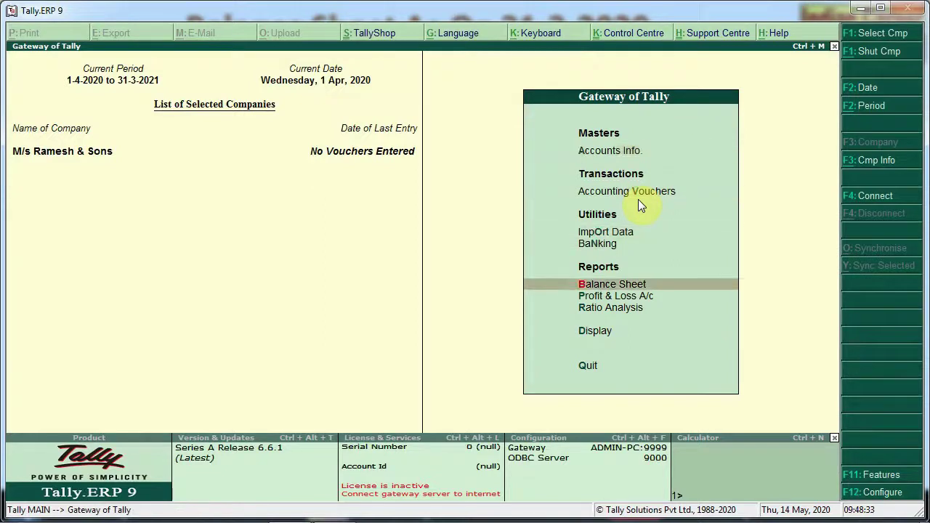
pyautogui.press('Down')
pyautogui.press('Up')
pyautogui.press('Return')
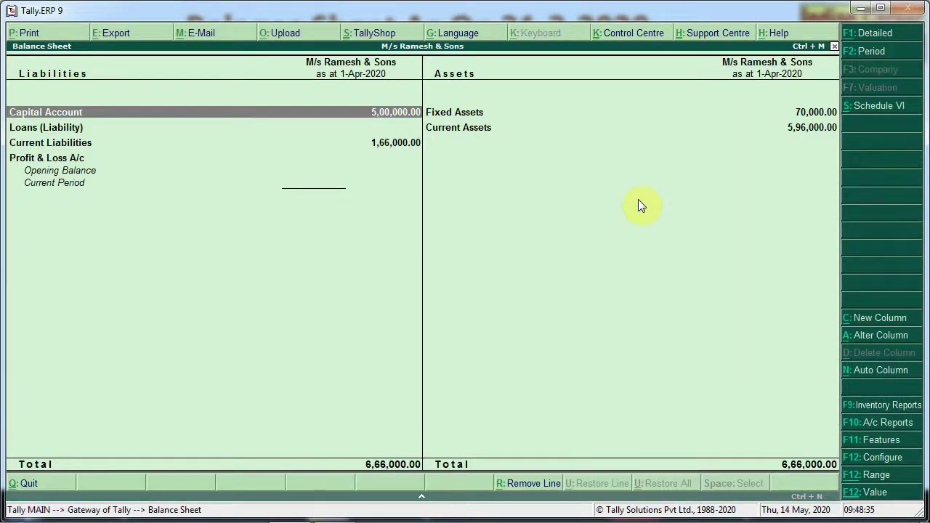
pyautogui.hotkey('alt', 'F1')
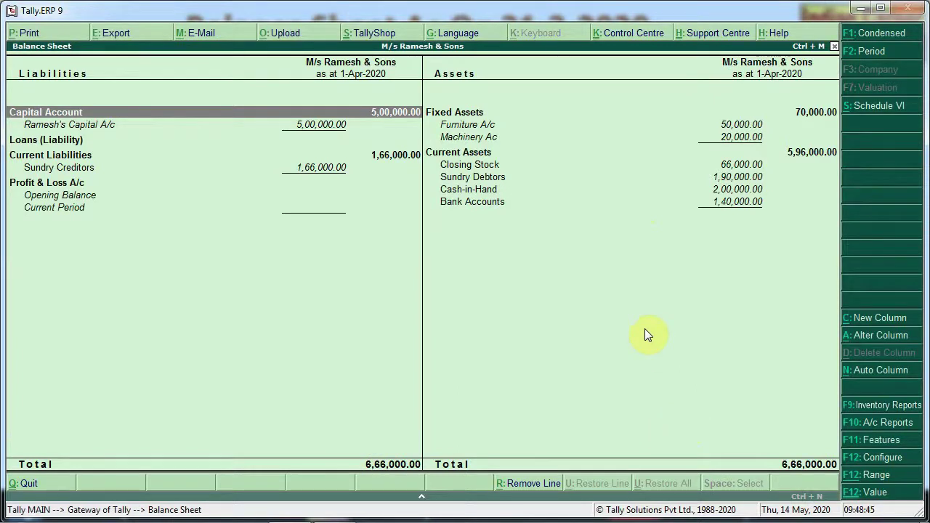
pyautogui.press('Escape')
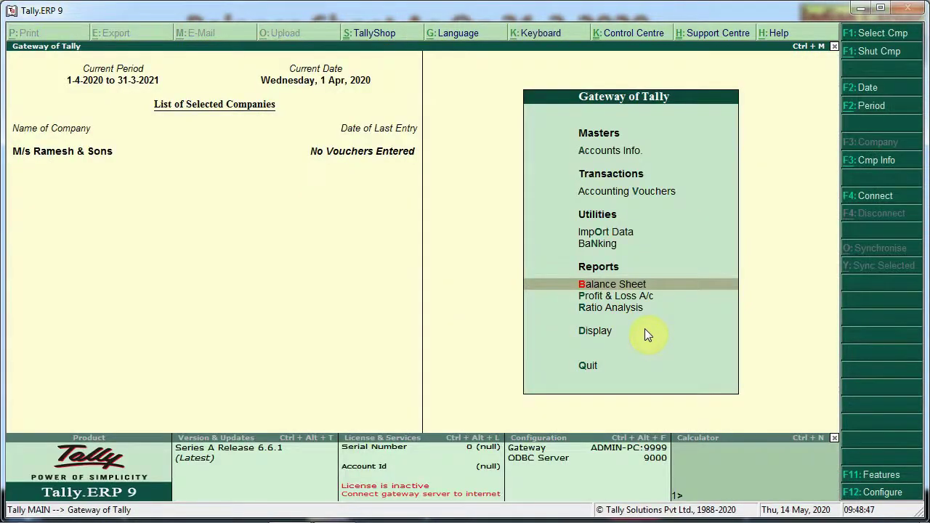